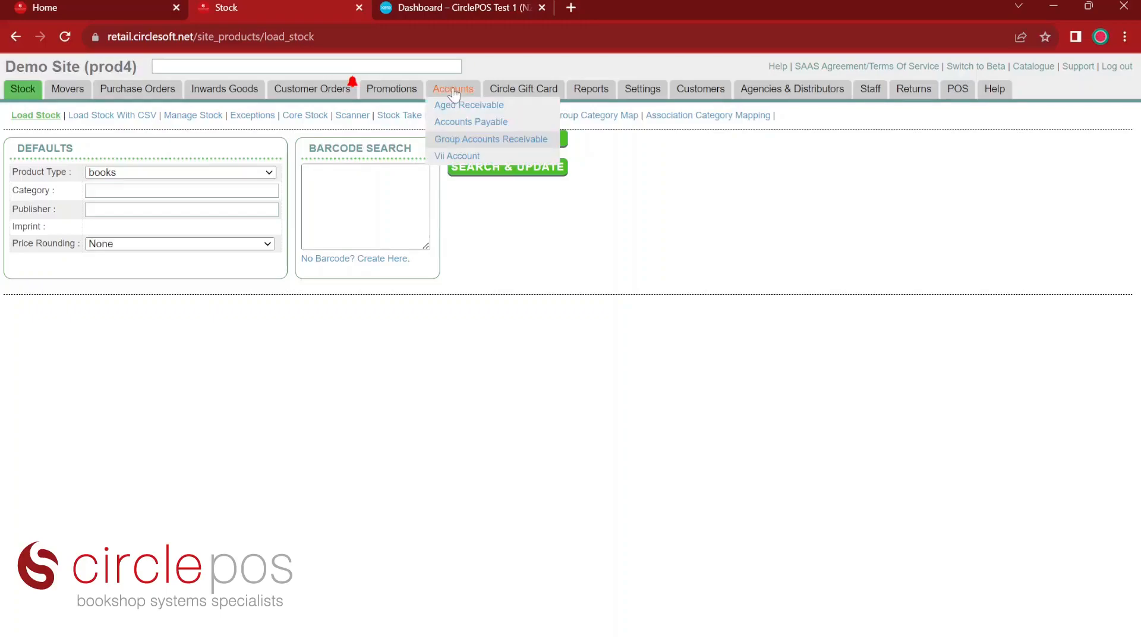
From the sale invoices, sync Green High School's August 21 invoice with Xero and open its Xero record
{"action": "mouse_move", "coordinate": [445, 108]}
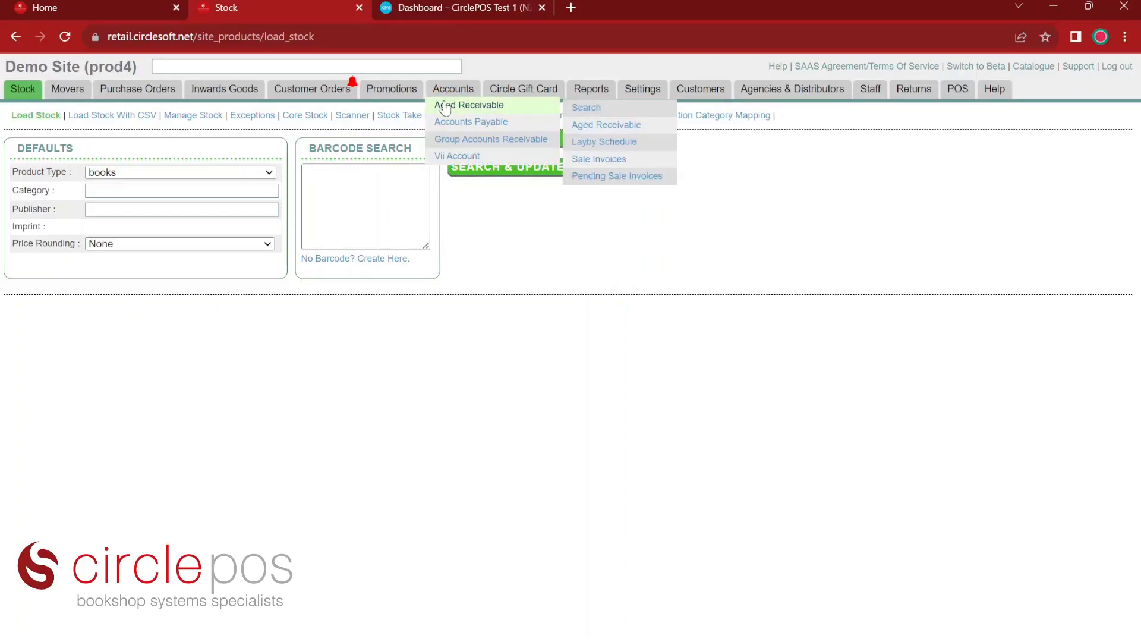
{"action": "left_click", "coordinate": [593, 160]}
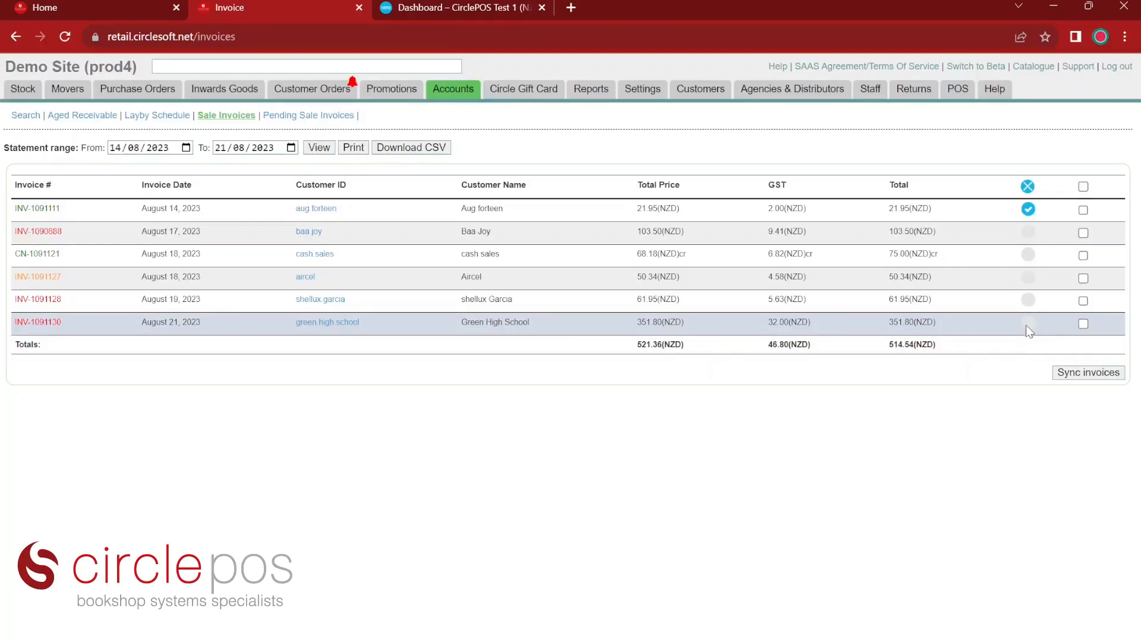
{"action": "left_click", "coordinate": [1083, 324]}
{"action": "left_click", "coordinate": [39, 322]}
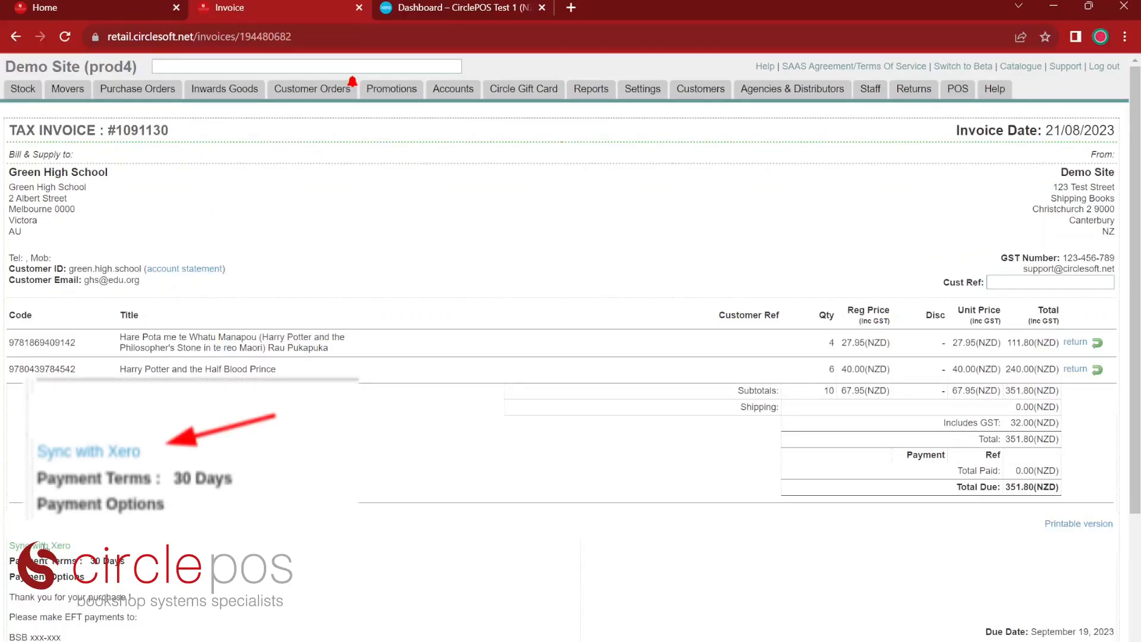
{"action": "left_click", "coordinate": [43, 546]}
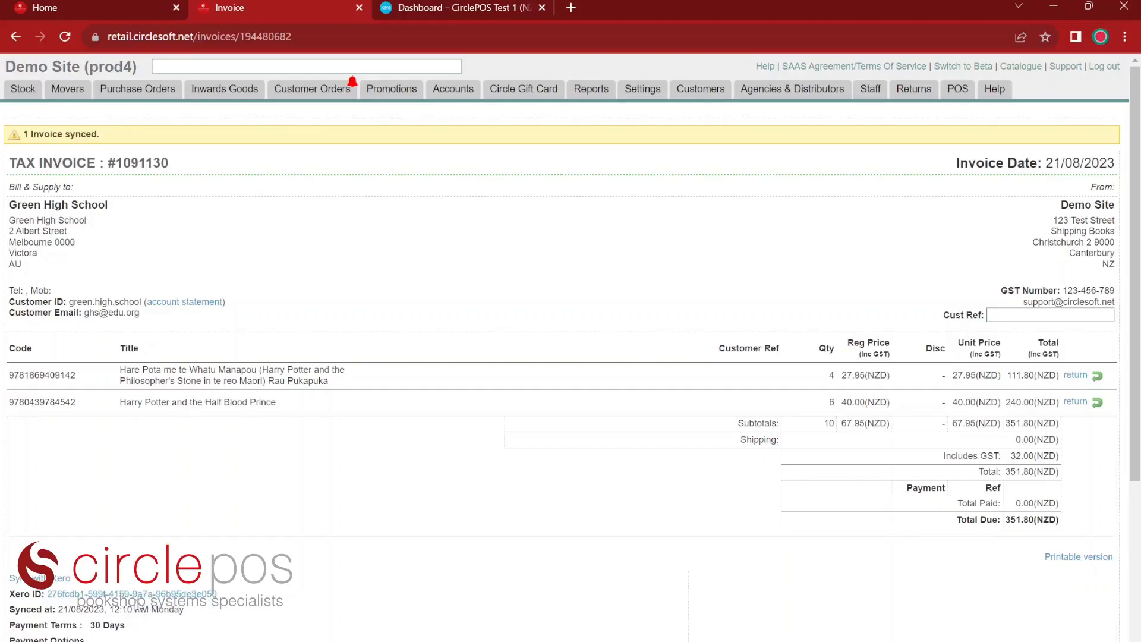
{"action": "left_click", "coordinate": [127, 596]}
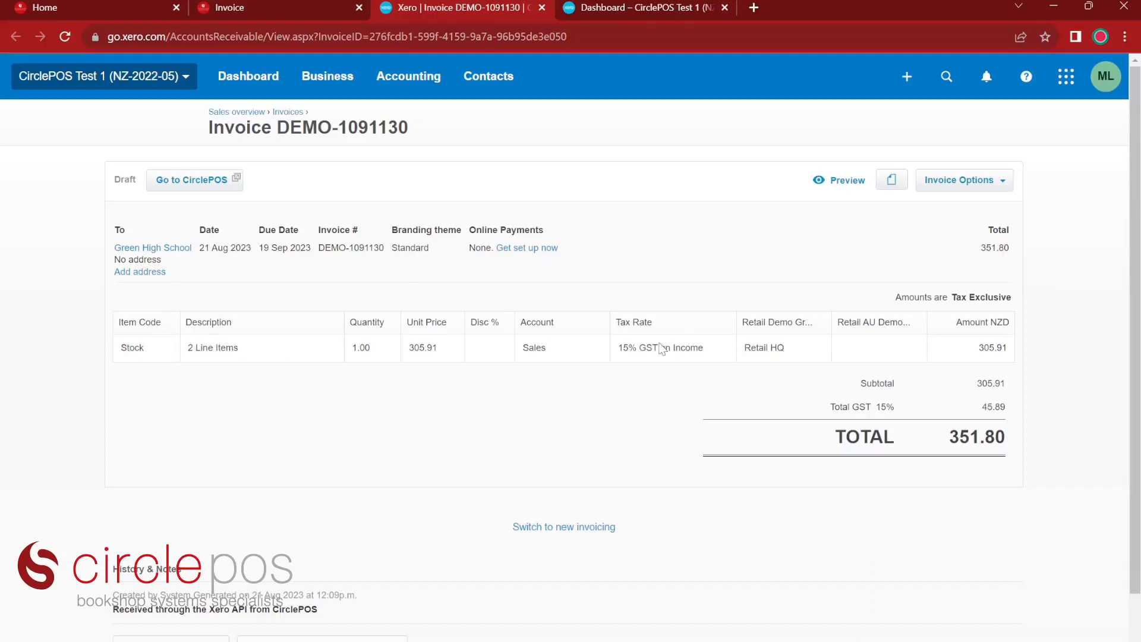
{"action": "key", "text": "alt+Tab"}
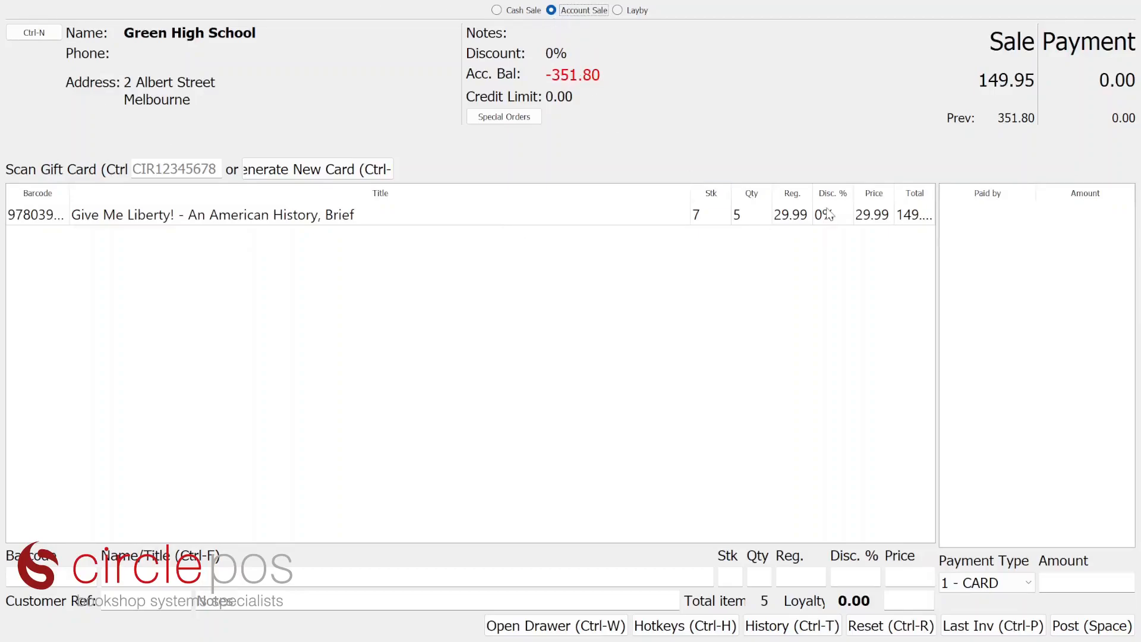
{"action": "left_click", "coordinate": [1075, 628]}
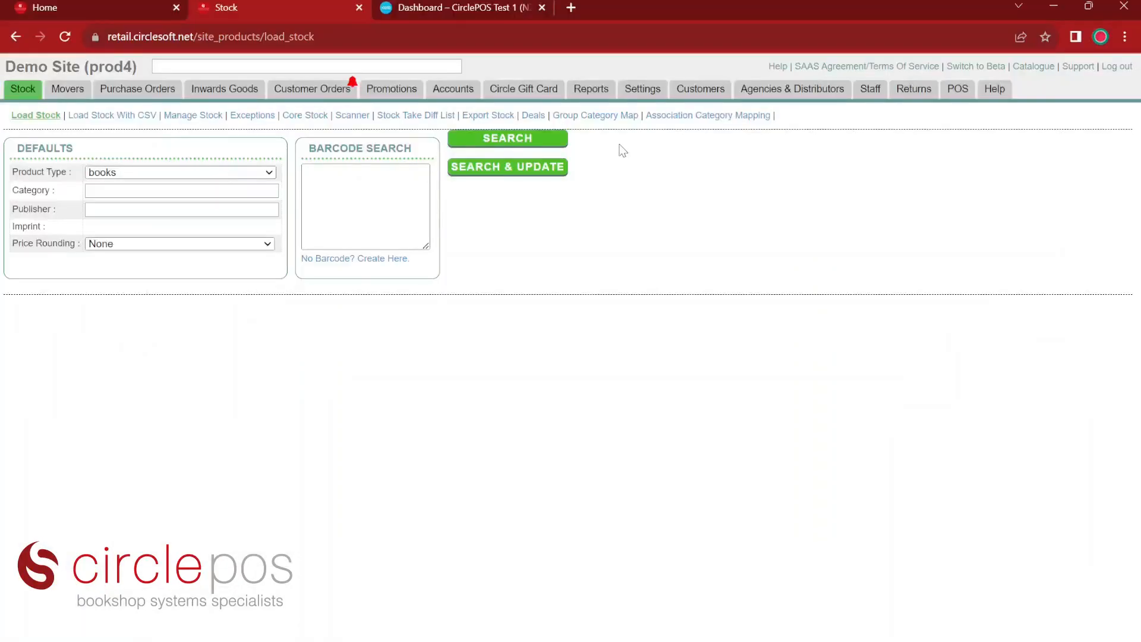
Sync Green High School's 149.95 NZD invoice from the sale invoices list and open its Xero record
{"action": "mouse_move", "coordinate": [445, 95]}
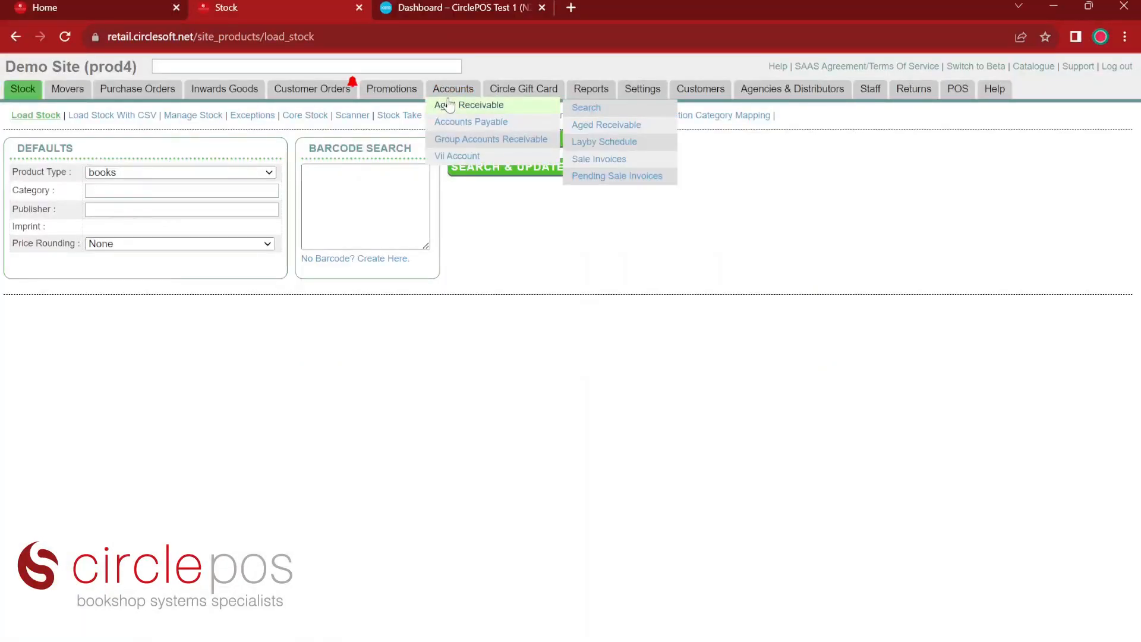
{"action": "left_click", "coordinate": [599, 160]}
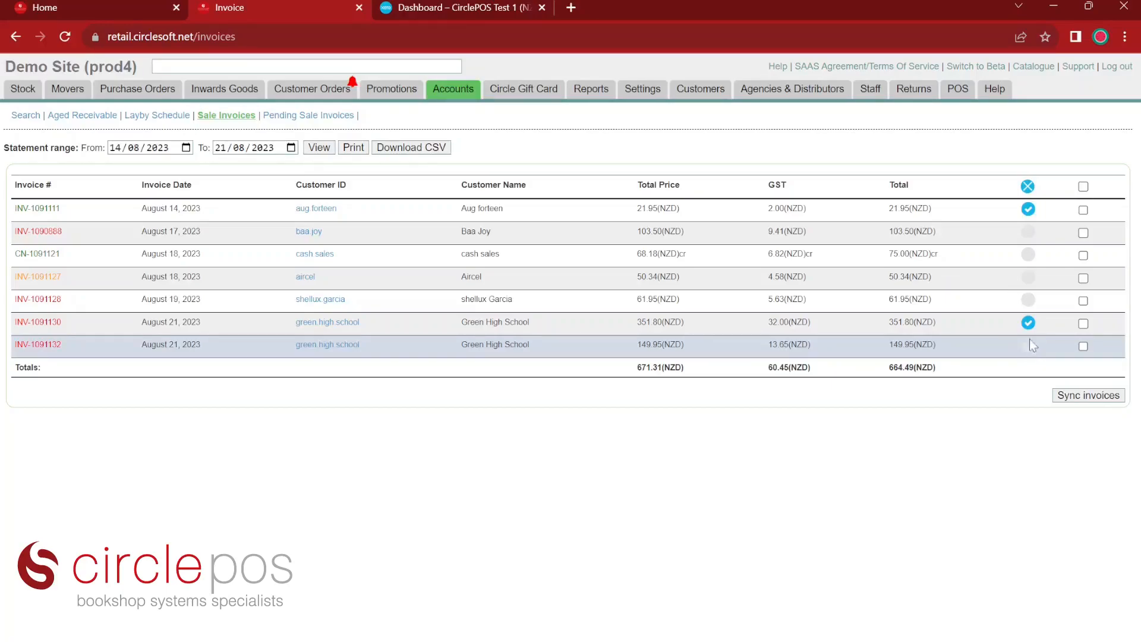
{"action": "left_click", "coordinate": [1082, 345]}
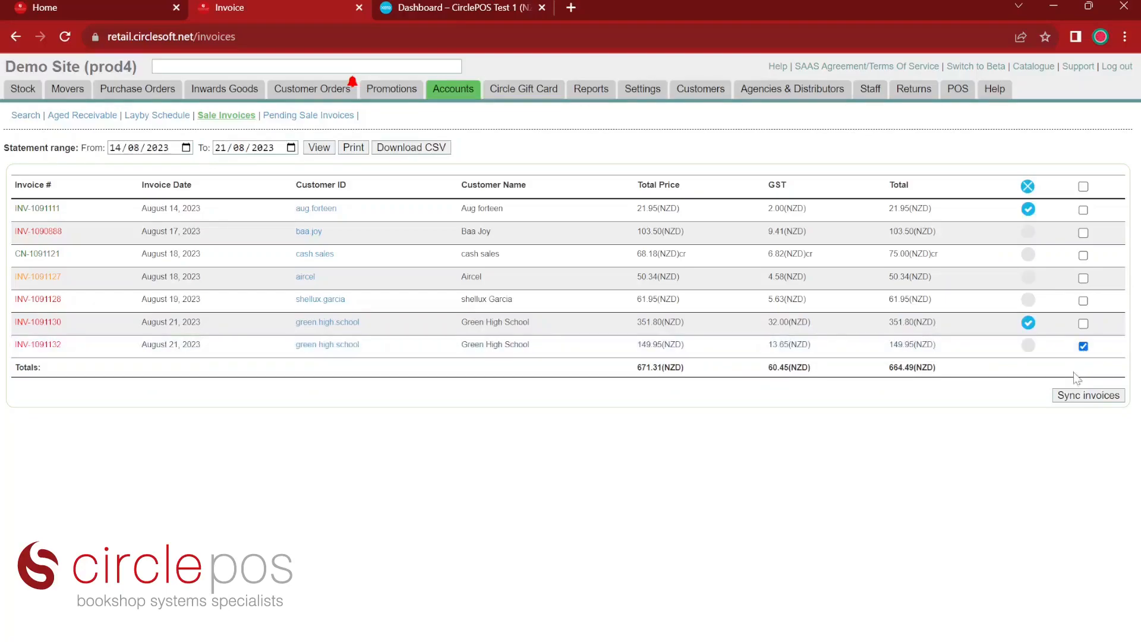
{"action": "left_click", "coordinate": [1081, 397]}
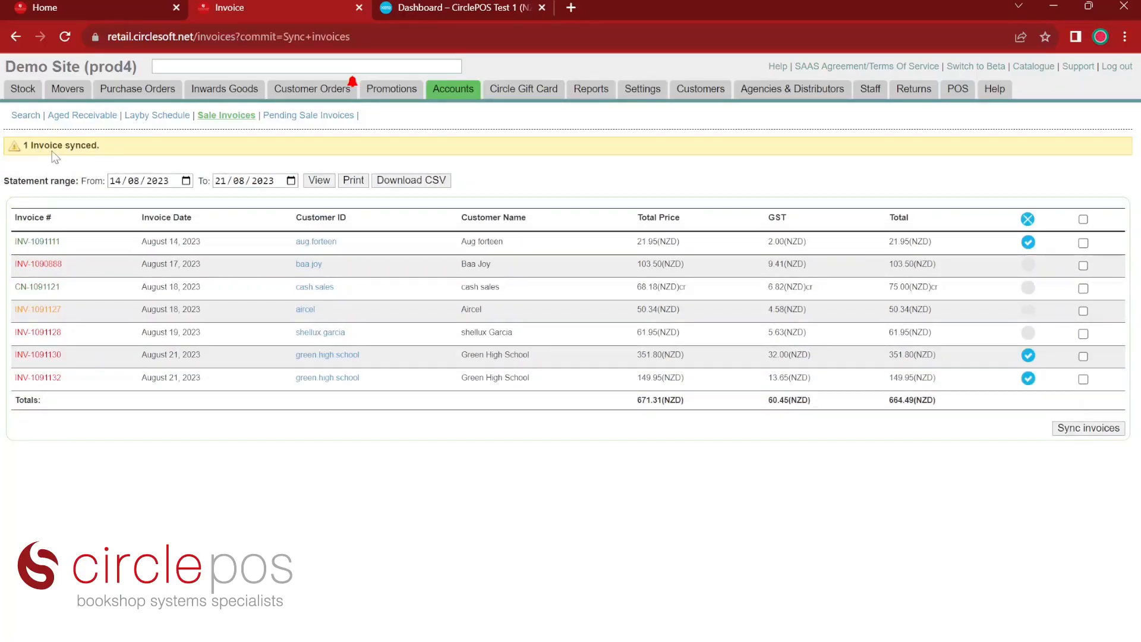
{"action": "mouse_move", "coordinate": [1028, 378]}
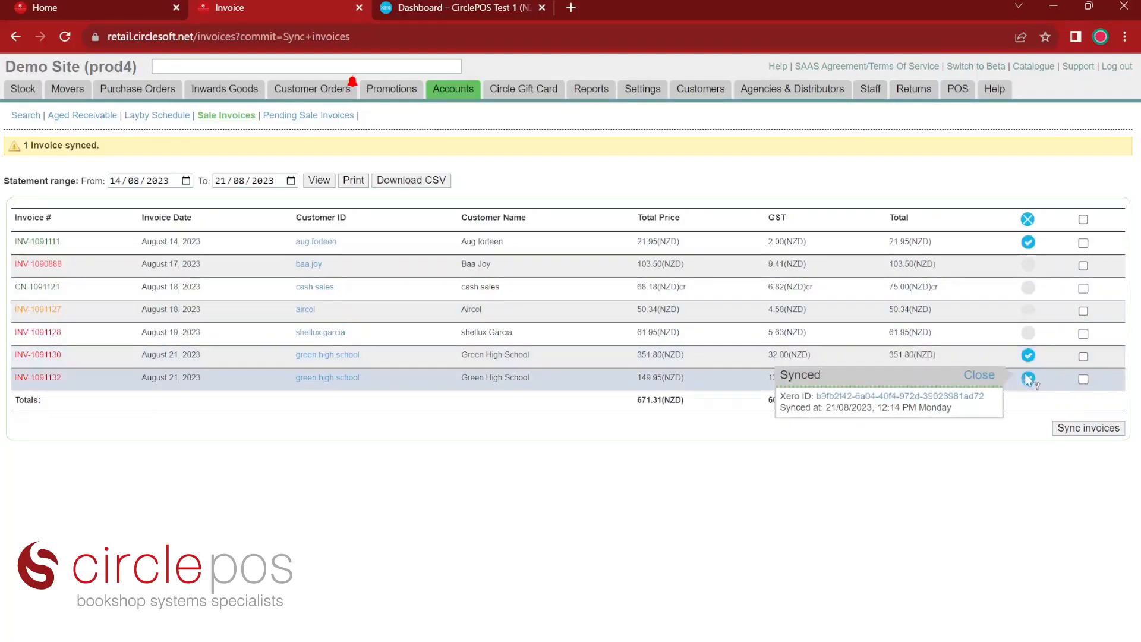
{"action": "left_click", "coordinate": [942, 397]}
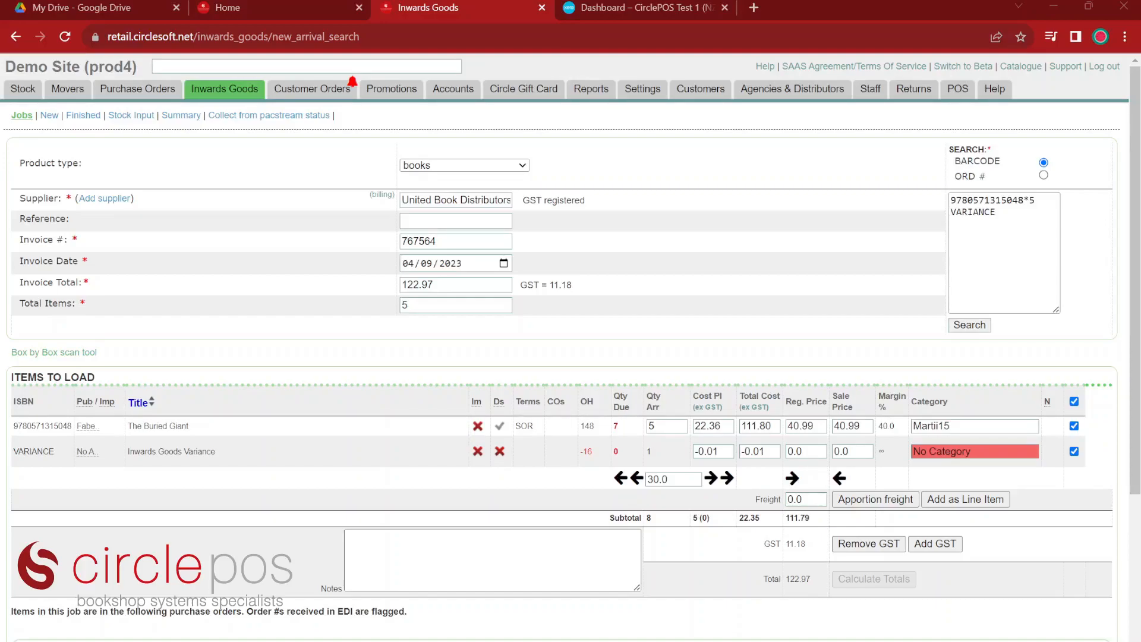
Load the stock of the United Book Distributors inwards goods job, continuing without filling the purchase orders
{"action": "scroll", "coordinate": [570, 356], "scroll_direction": "down", "scroll_amount": 4}
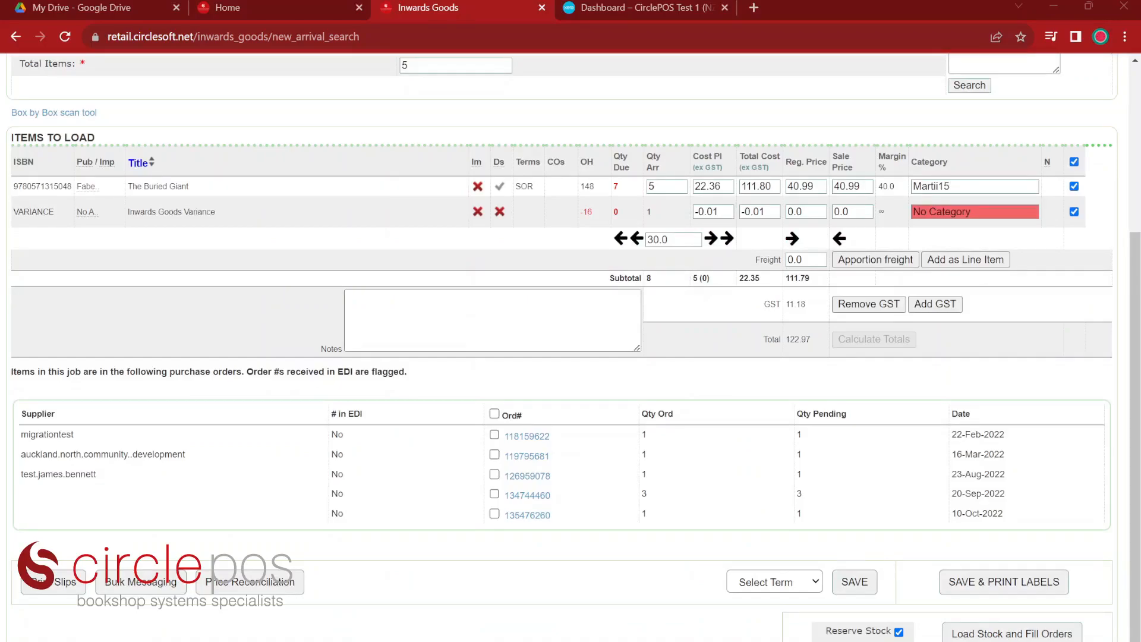
{"action": "left_click", "coordinate": [1013, 631]}
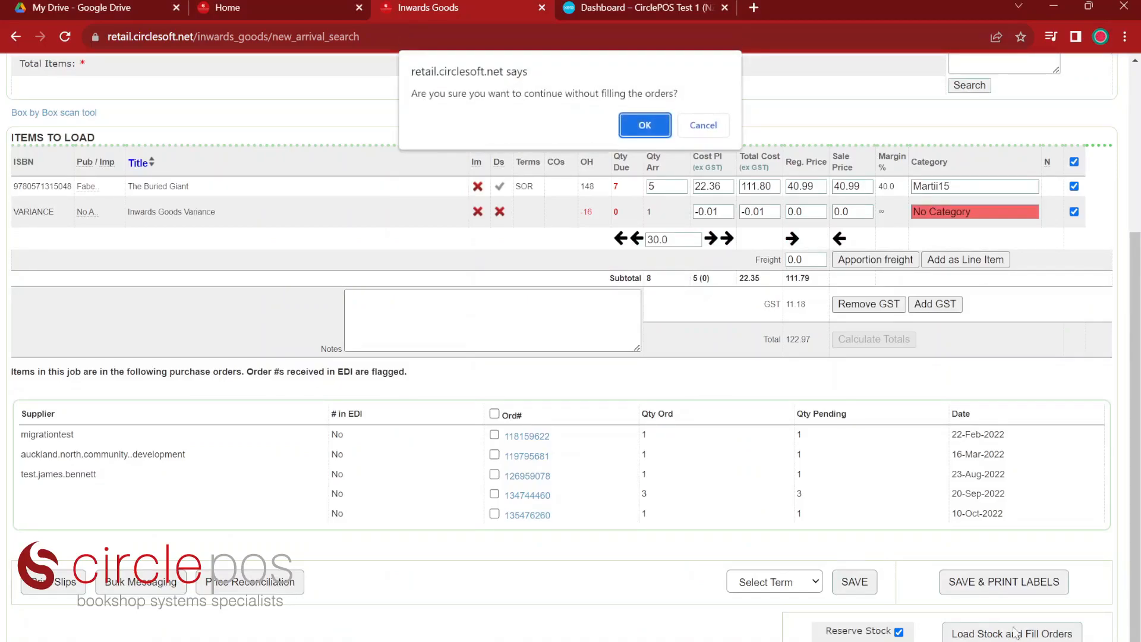
{"action": "left_click", "coordinate": [644, 125]}
Sync the unpaid September 04 purchase invoice in United Book Distributors' payable account with Xero and view its Xero bill
{"action": "mouse_move", "coordinate": [469, 91]}
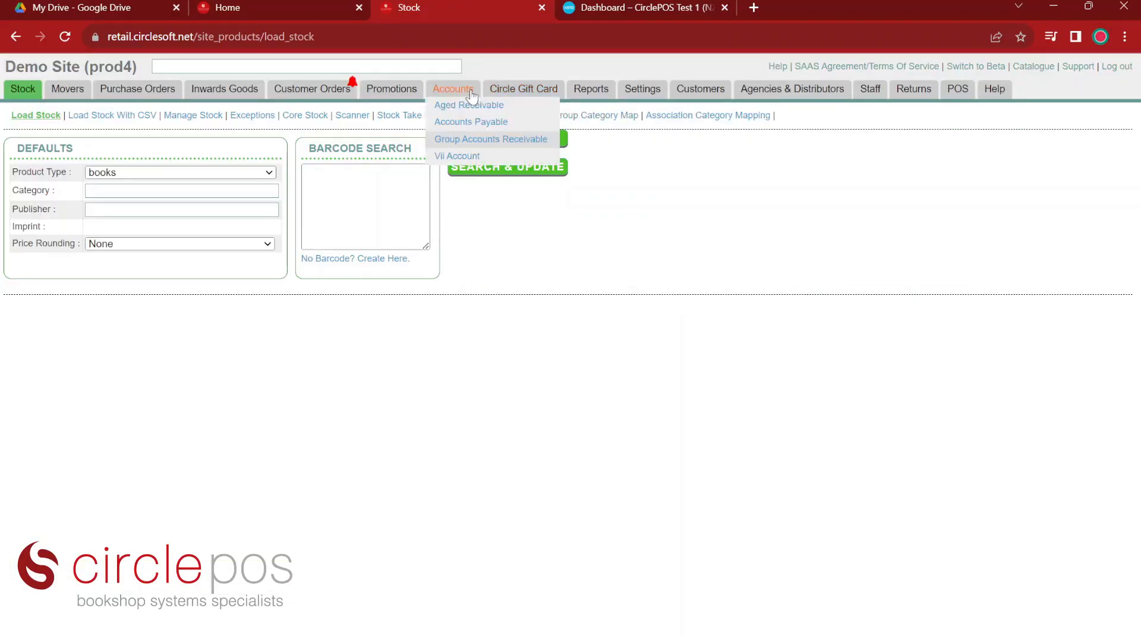
{"action": "mouse_move", "coordinate": [469, 122]}
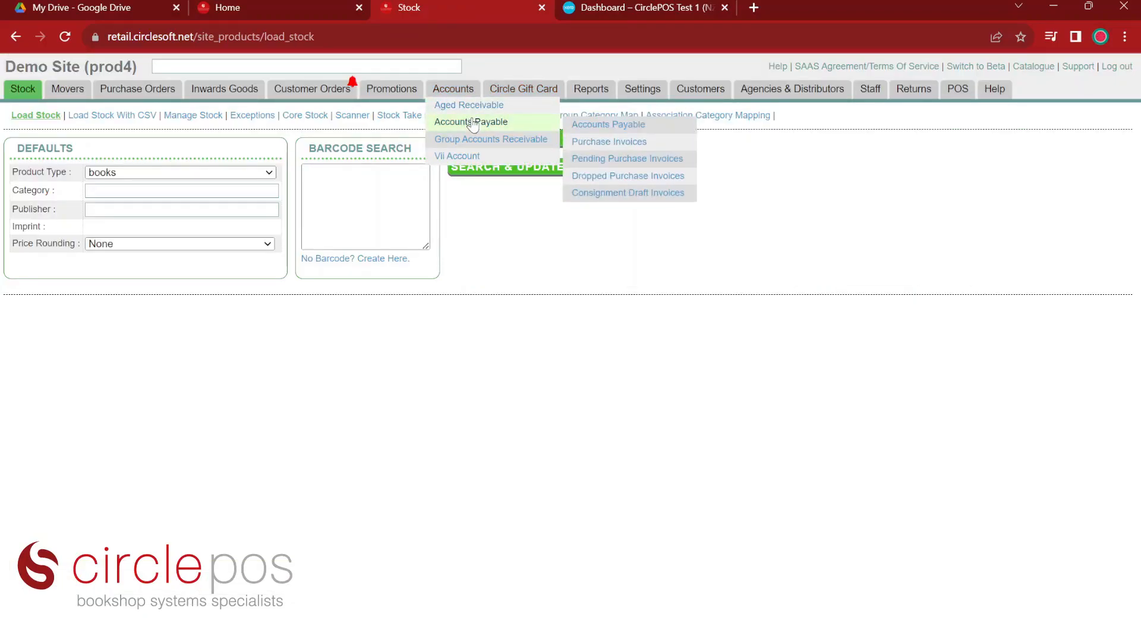
{"action": "left_click", "coordinate": [616, 130]}
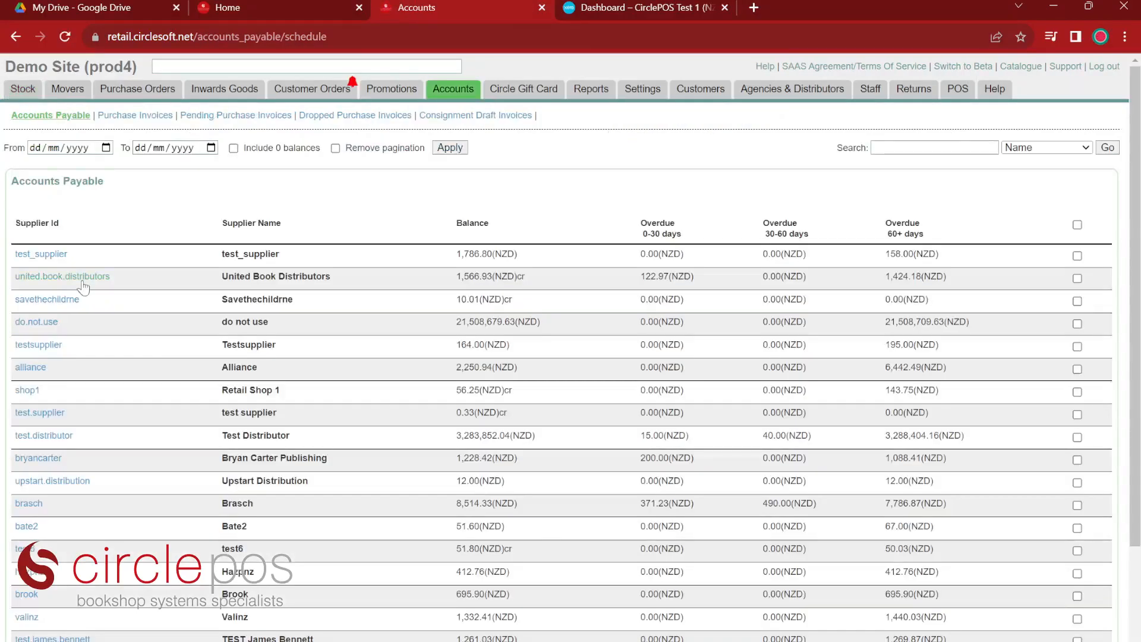
{"action": "left_click", "coordinate": [82, 280]}
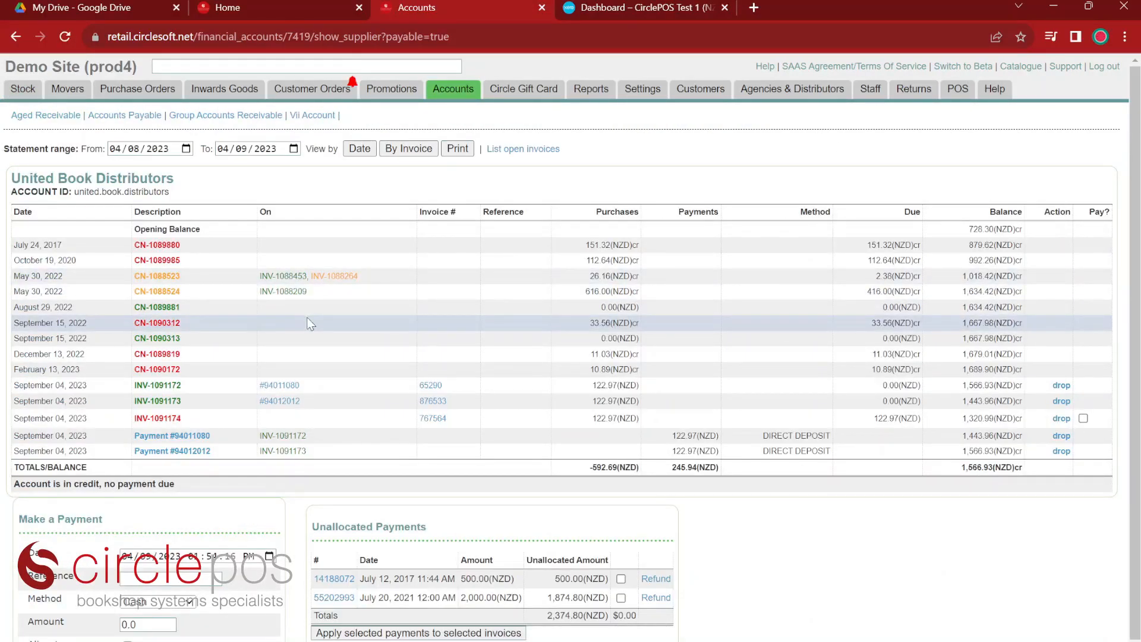
{"action": "left_click", "coordinate": [158, 419]}
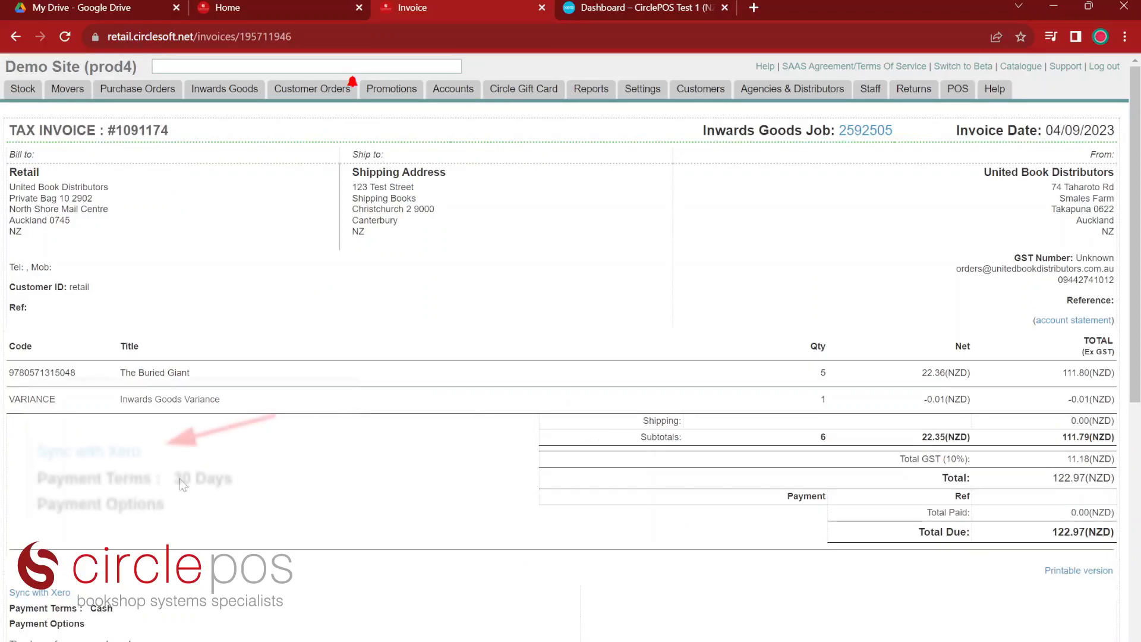
{"action": "left_click", "coordinate": [36, 592]}
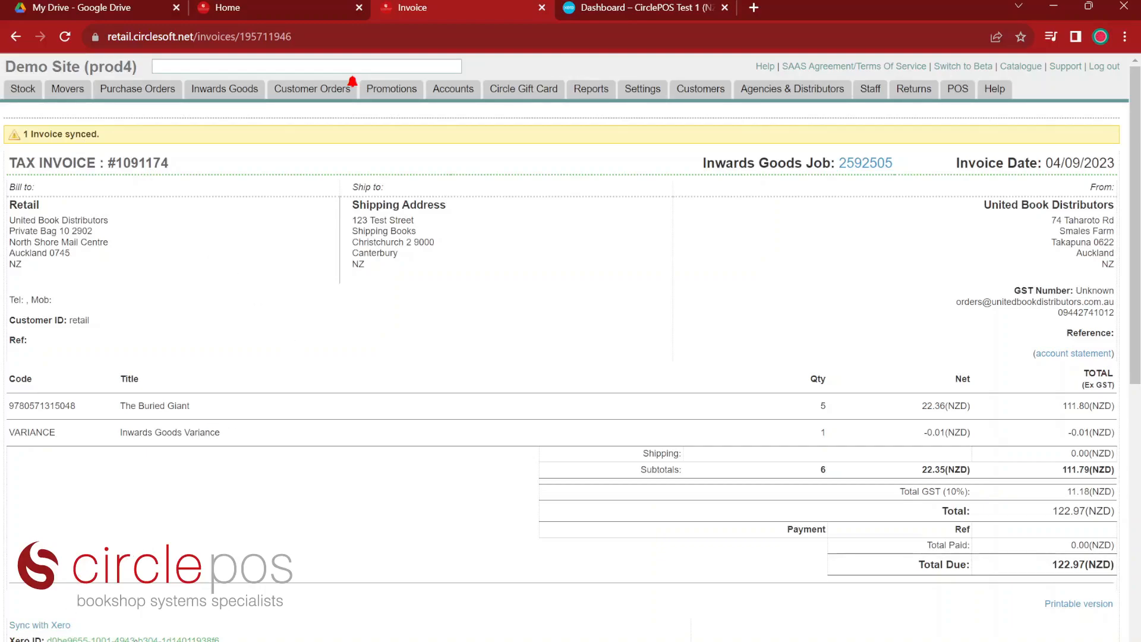
{"action": "left_click", "coordinate": [131, 639]}
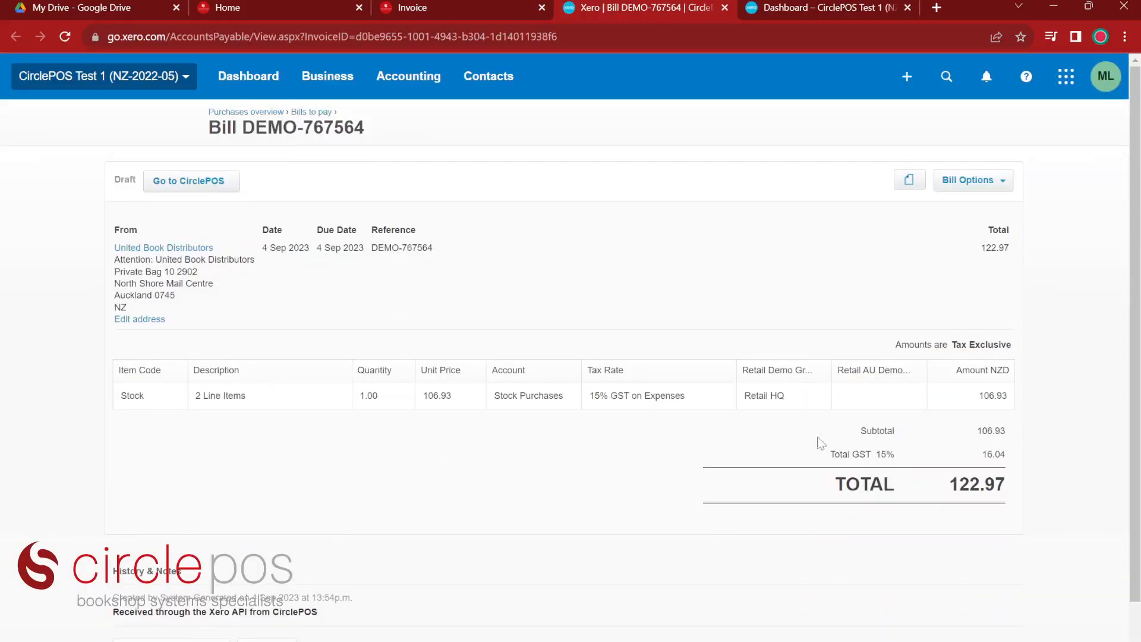
{"action": "key", "text": "ctrl+w"}
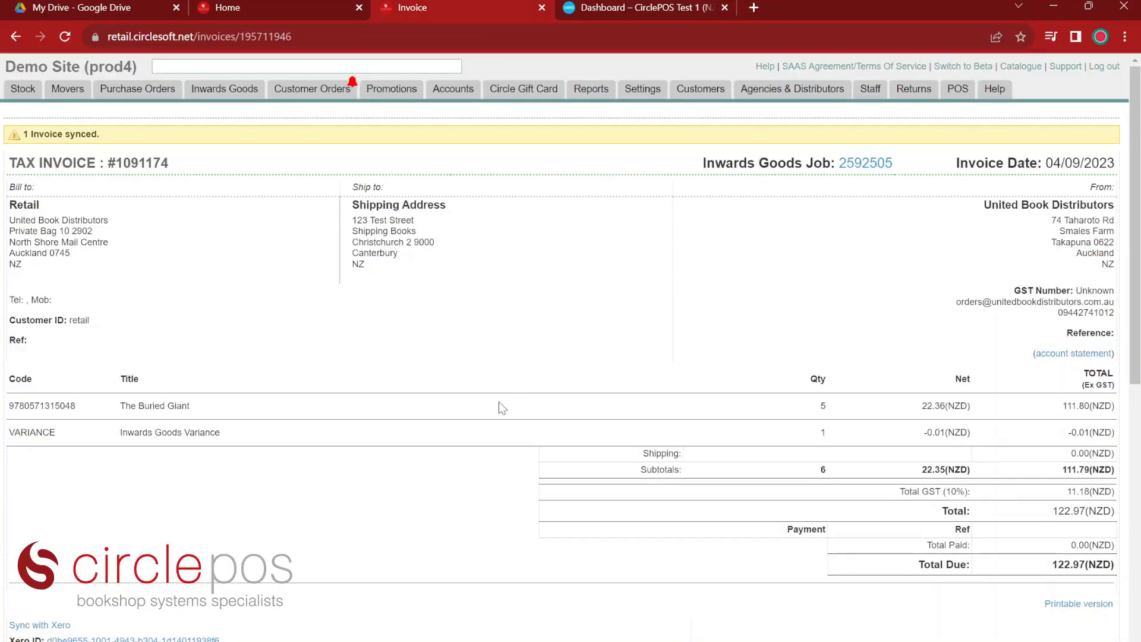
Record a direct deposit payment of 122.97 against the United Book Distributors purchase invoice
{"action": "scroll", "coordinate": [505, 408], "scroll_direction": "down", "scroll_amount": 5}
{"action": "scroll", "coordinate": [498, 408], "scroll_direction": "down", "scroll_amount": 3}
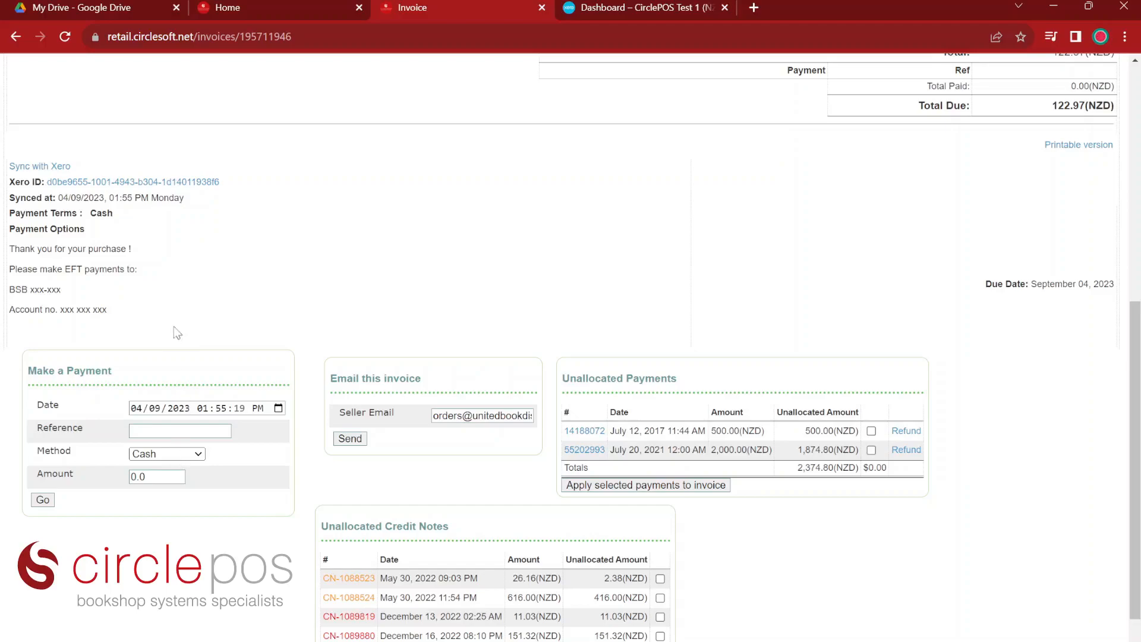
{"action": "left_click", "coordinate": [186, 288]}
{"action": "double_click", "coordinate": [150, 482]}
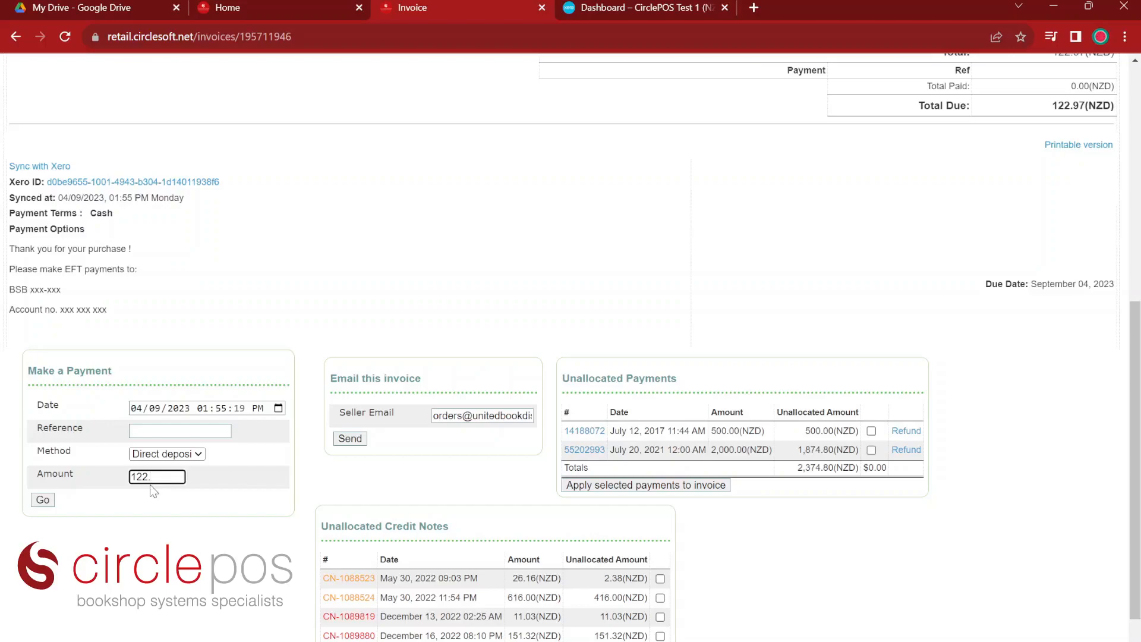
{"action": "type", "text": "122.97"}
{"action": "left_click", "coordinate": [51, 504]}
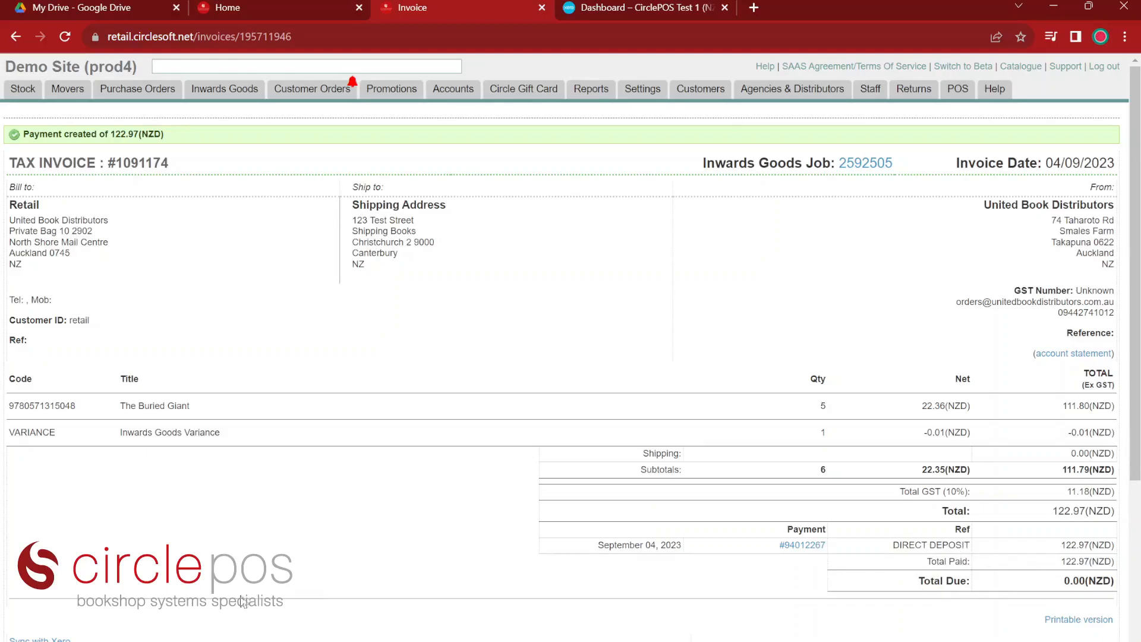
Sync the paid United Book Distributors invoice with Xero again and open its Xero bill
{"action": "left_click", "coordinate": [39, 639]}
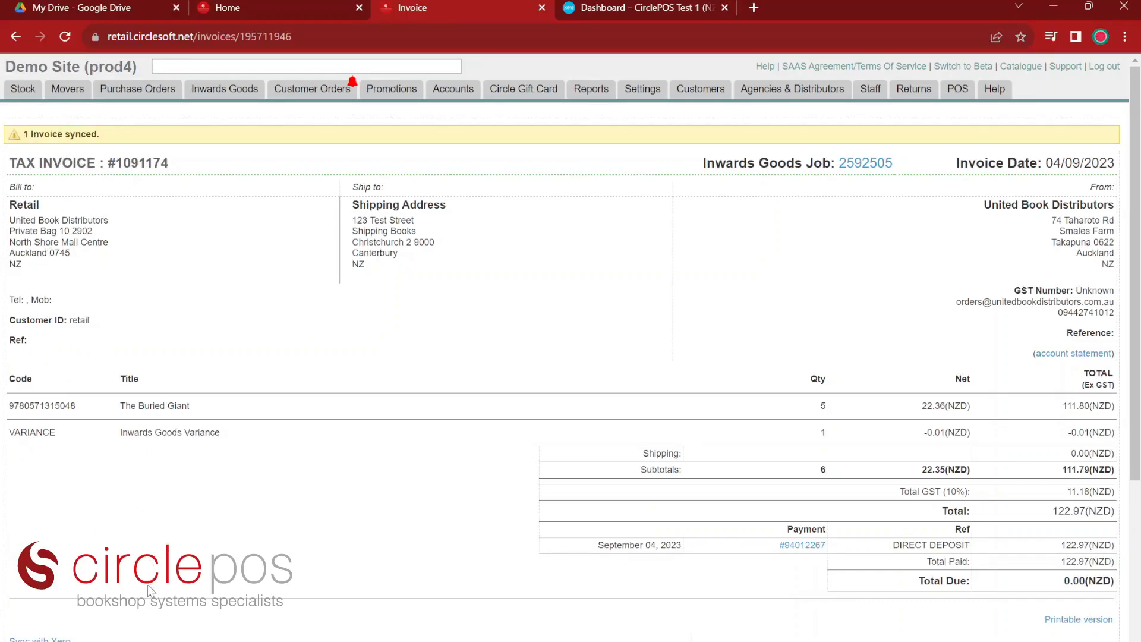
{"action": "scroll", "coordinate": [173, 634], "scroll_direction": "down", "scroll_amount": 5}
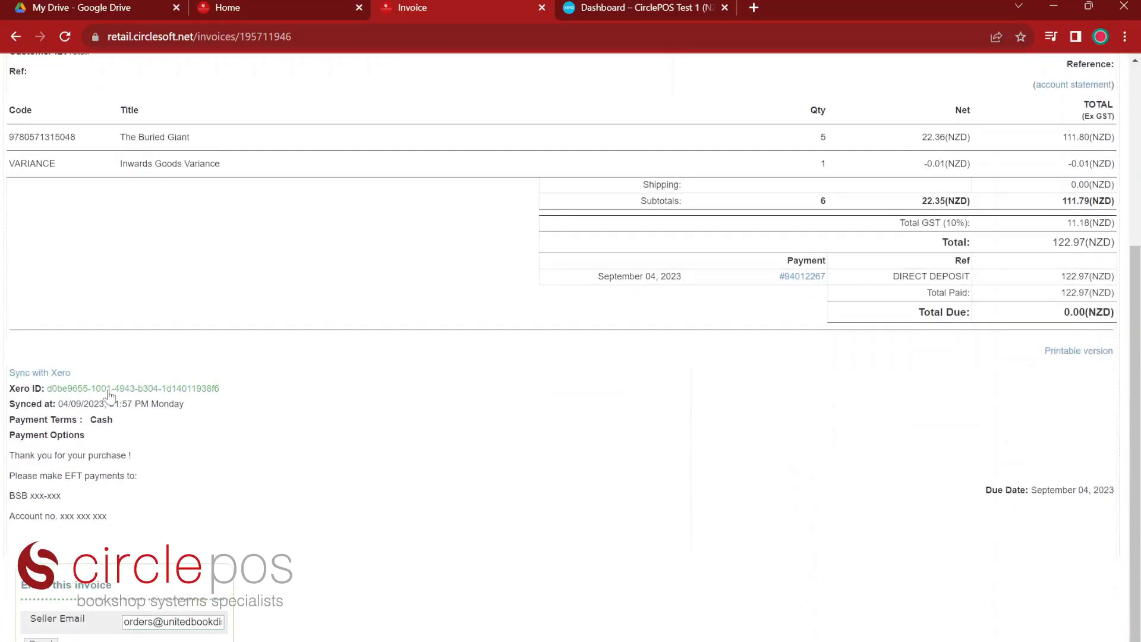
{"action": "left_click", "coordinate": [133, 388]}
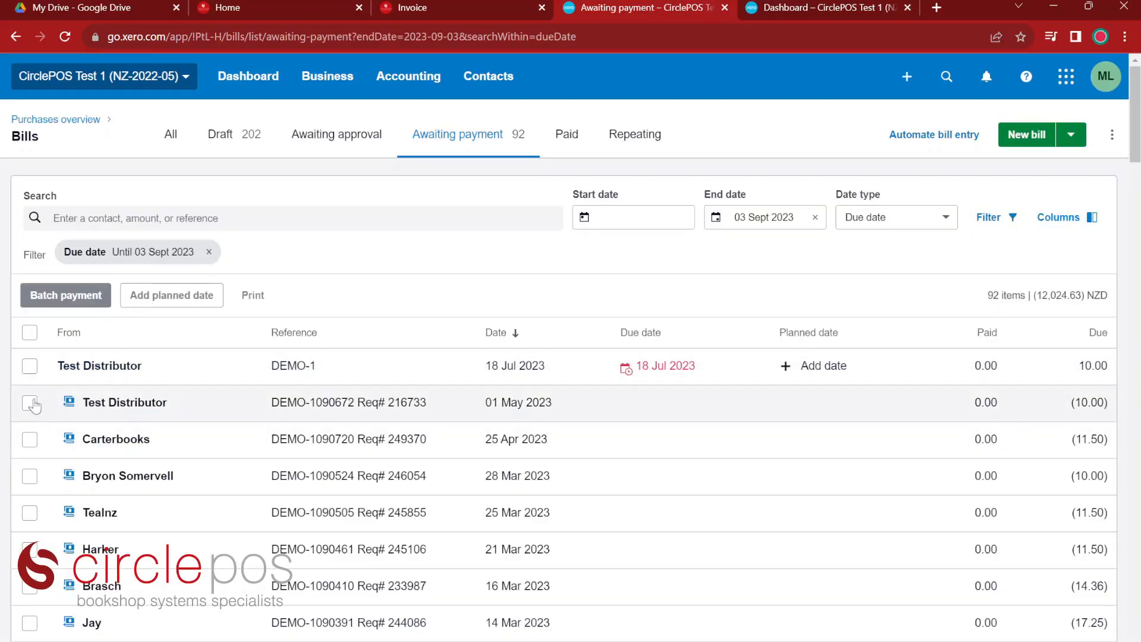
Start a batch payment in Xero for the Test Distributor bill dated 18 Jul 2023
{"action": "left_click", "coordinate": [30, 366]}
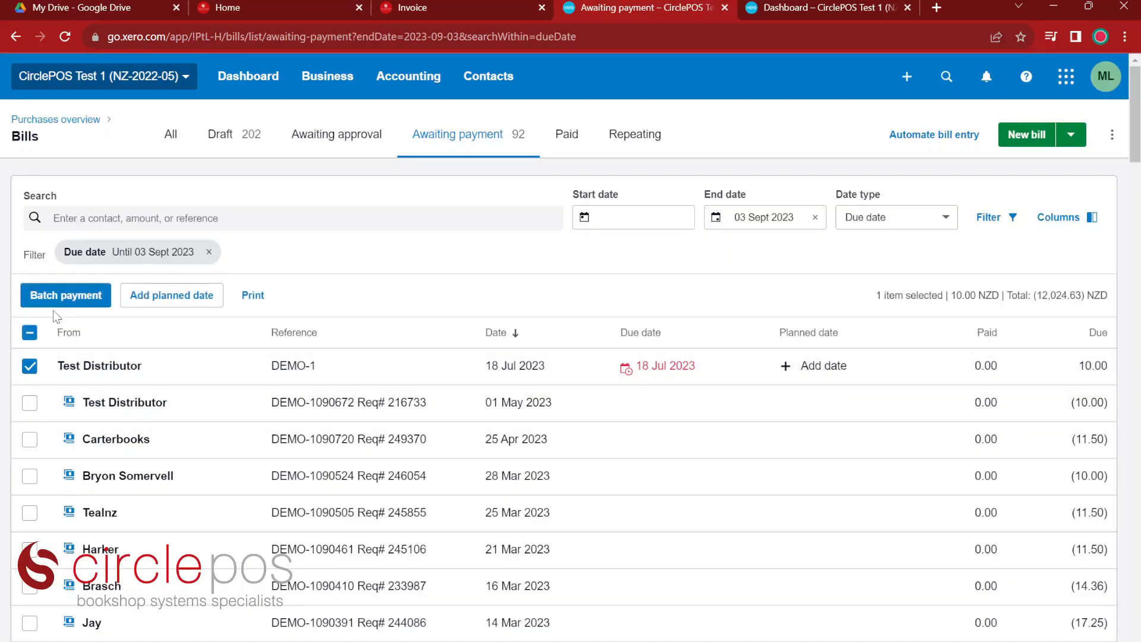
{"action": "left_click", "coordinate": [55, 302]}
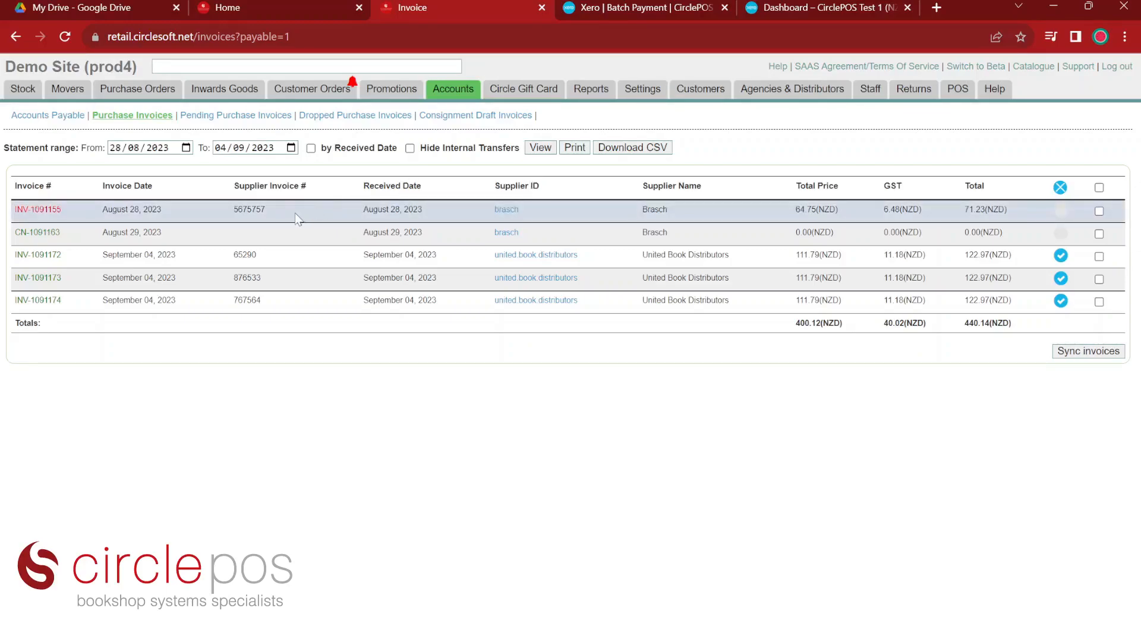
Select all purchase invoices and credit notes from 28/08/2023 to 04/09/2023 in the CirclePOS list and sync them with Xero
{"action": "mouse_move", "coordinate": [344, 95]}
{"action": "mouse_move", "coordinate": [451, 91]}
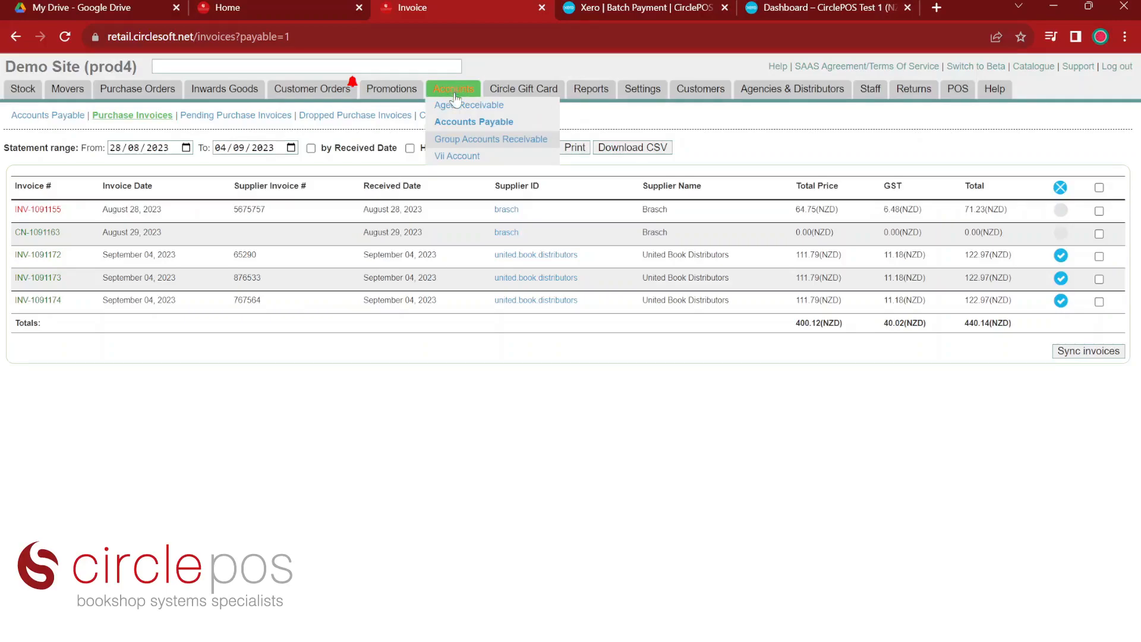
{"action": "mouse_move", "coordinate": [462, 126]}
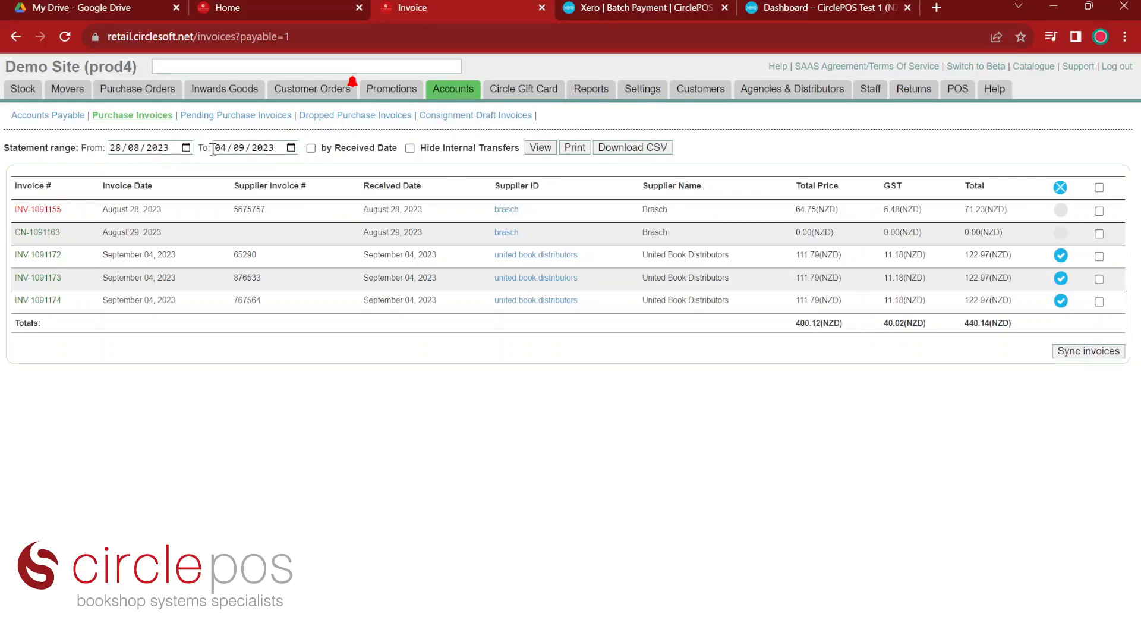
{"action": "left_click", "coordinate": [1098, 187]}
{"action": "left_click", "coordinate": [1060, 279]}
{"action": "left_click", "coordinate": [1061, 301]}
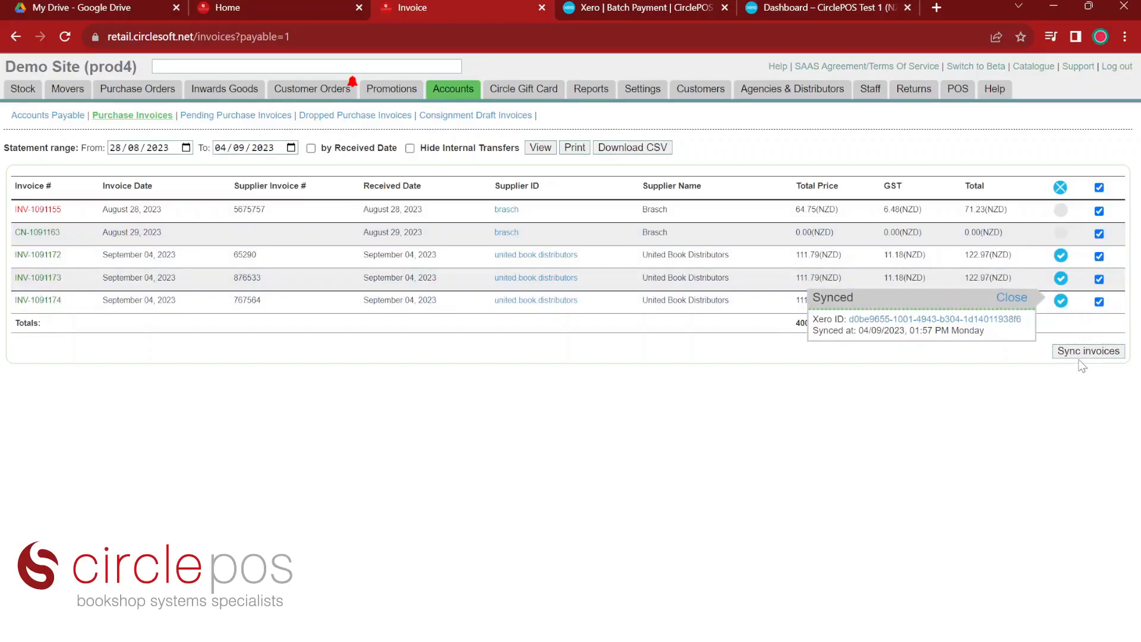
{"action": "left_click", "coordinate": [1083, 354]}
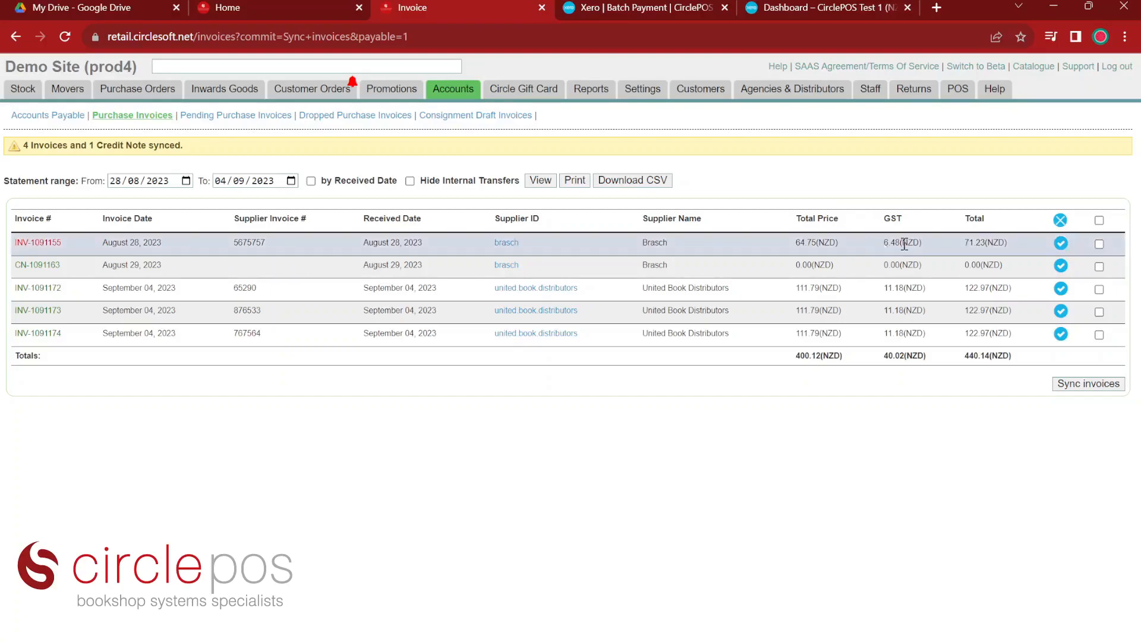
View the sync details of the Brasch credit note and the first United Book Distributors invoice, and open that invoice's Xero record
{"action": "left_click", "coordinate": [1060, 266]}
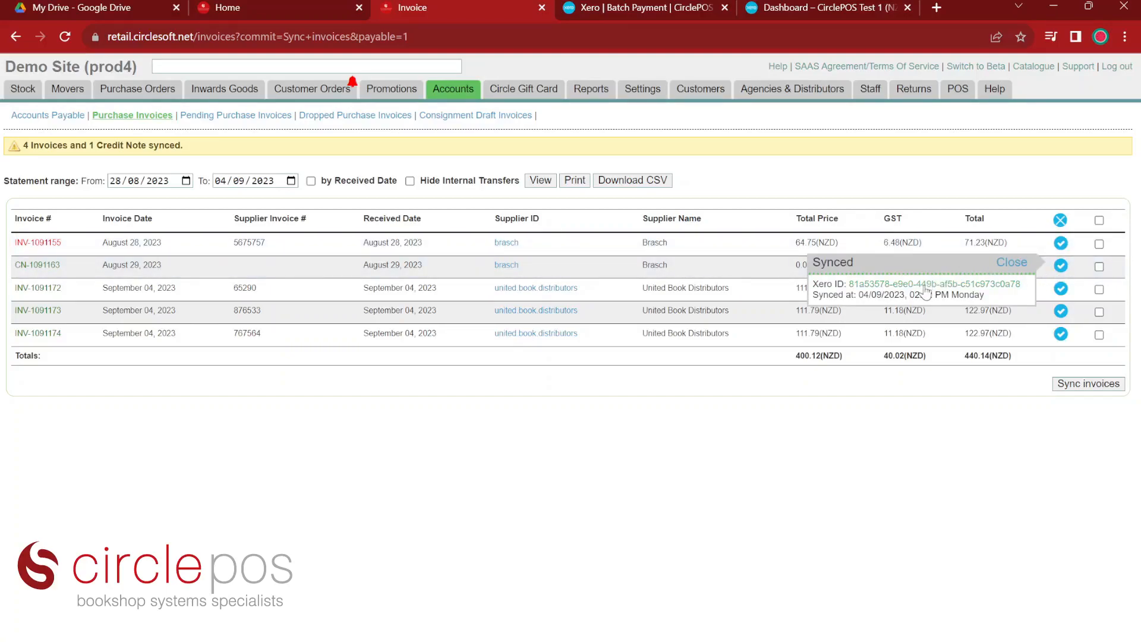
{"action": "left_click", "coordinate": [1060, 289]}
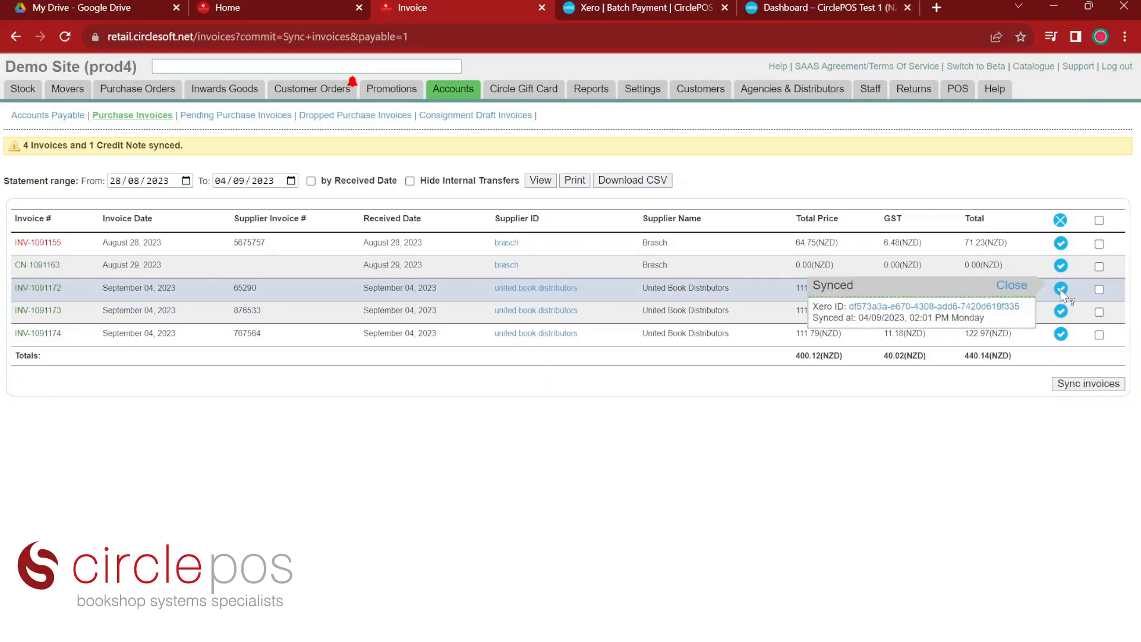
{"action": "left_click", "coordinate": [964, 307]}
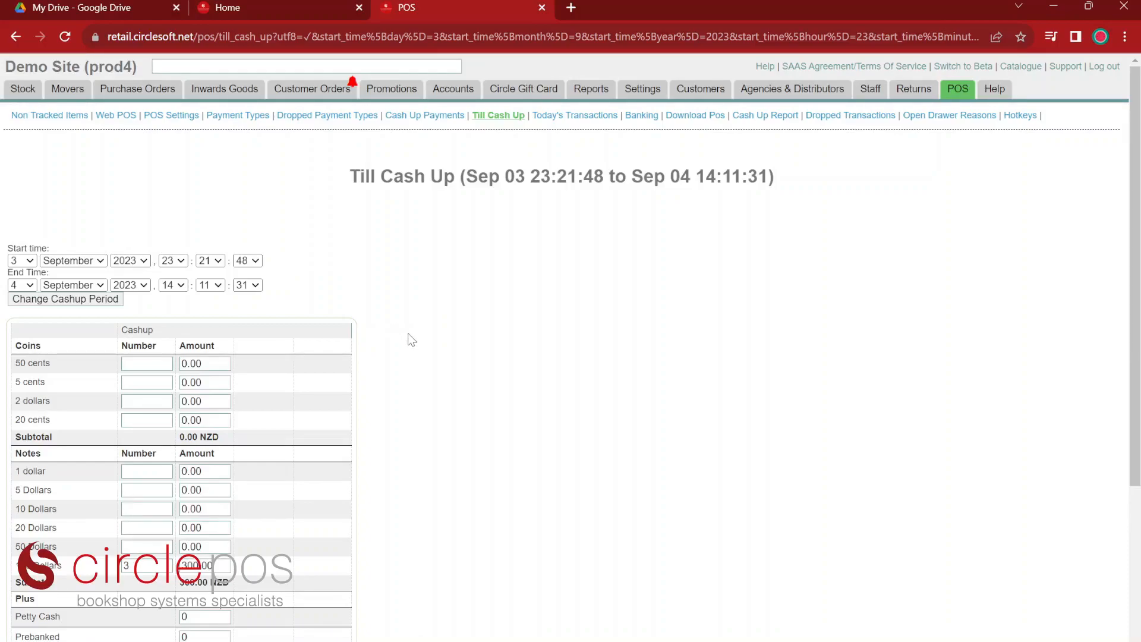
Submit the till cash up for Sep 03 23:21:48 to Sep 04 14:11:31 for banking
{"action": "scroll", "coordinate": [397, 345], "scroll_direction": "down", "scroll_amount": 3}
{"action": "scroll", "coordinate": [398, 352], "scroll_direction": "down", "scroll_amount": 2}
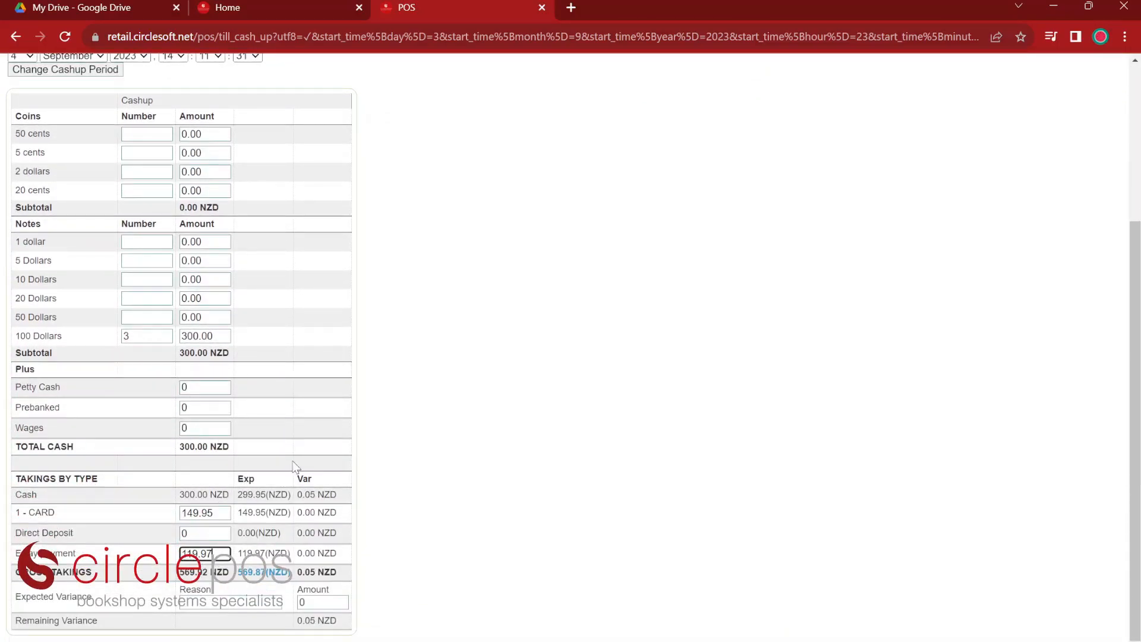
{"action": "scroll", "coordinate": [486, 435], "scroll_direction": "down", "scroll_amount": 1}
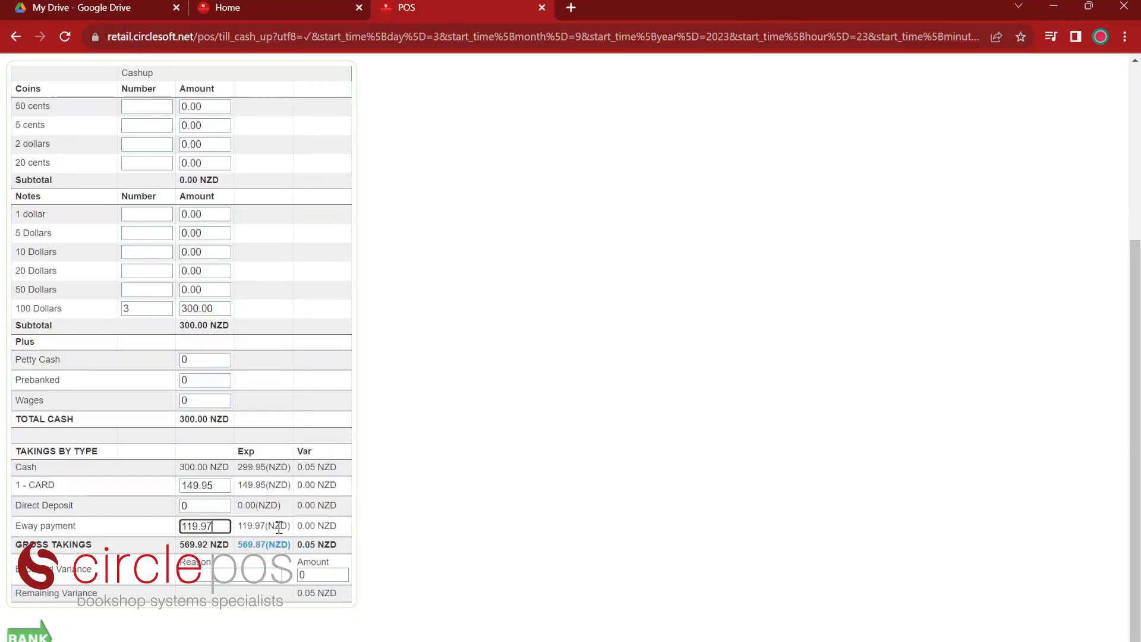
{"action": "left_click", "coordinate": [40, 638]}
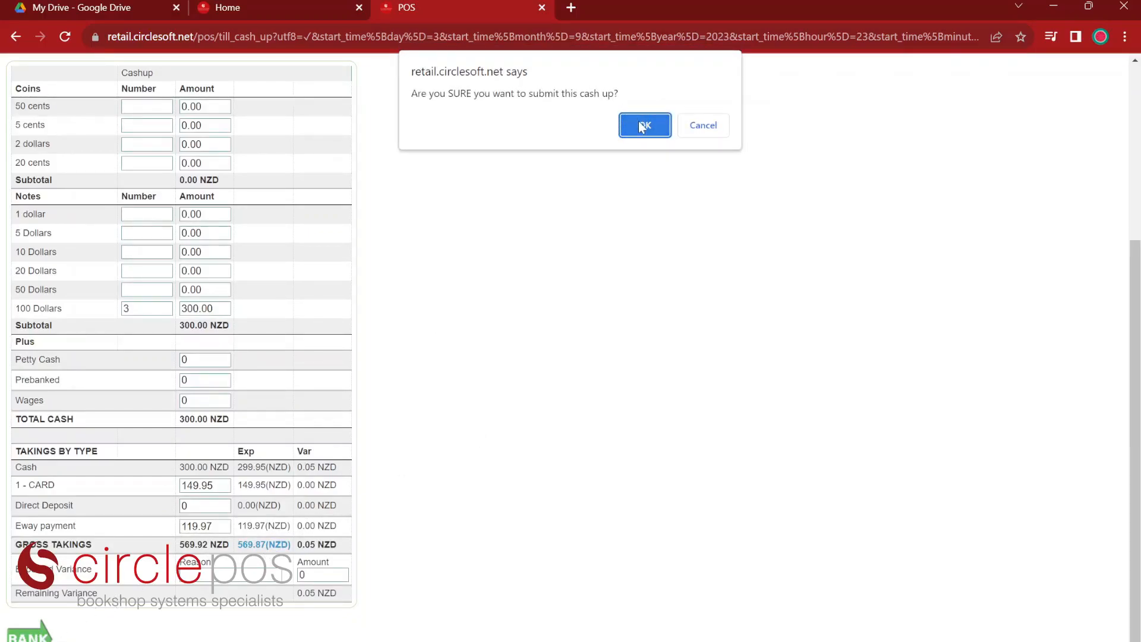
{"action": "left_click", "coordinate": [641, 126]}
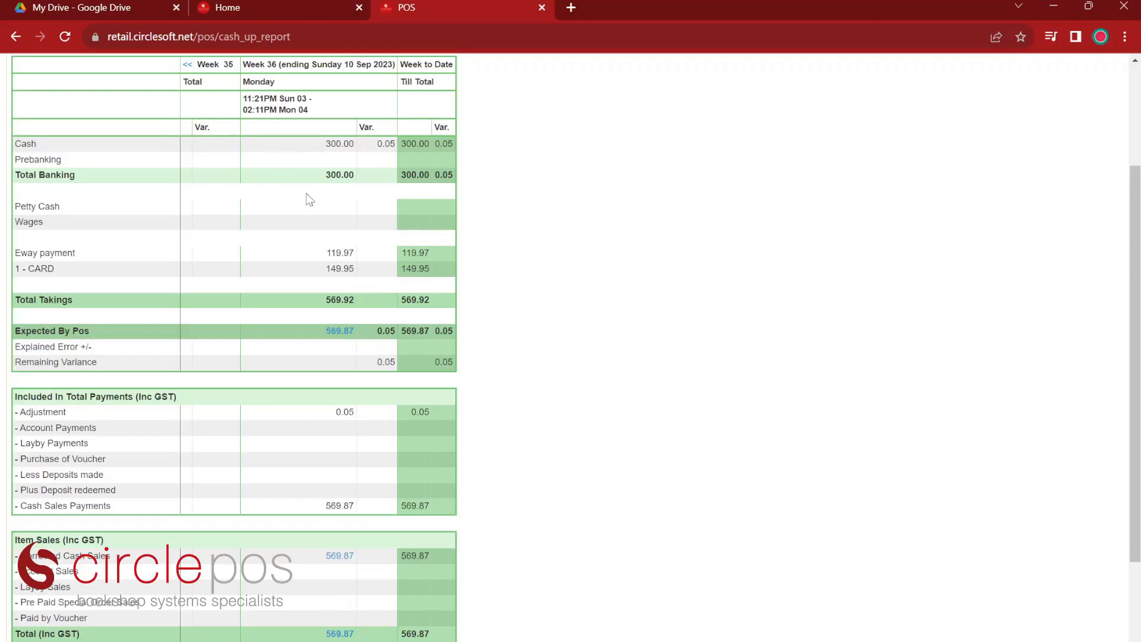
Sync Monday's cash up from the Week 36 till report with Xero
{"action": "scroll", "coordinate": [547, 350], "scroll_direction": "down", "scroll_amount": 2}
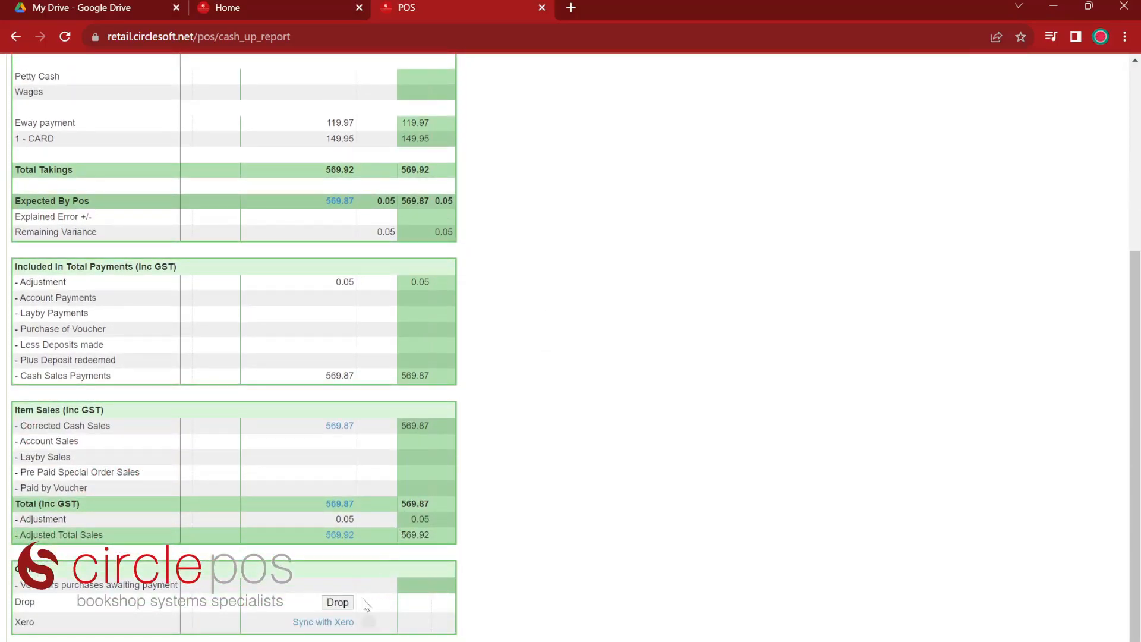
{"action": "left_click", "coordinate": [326, 622]}
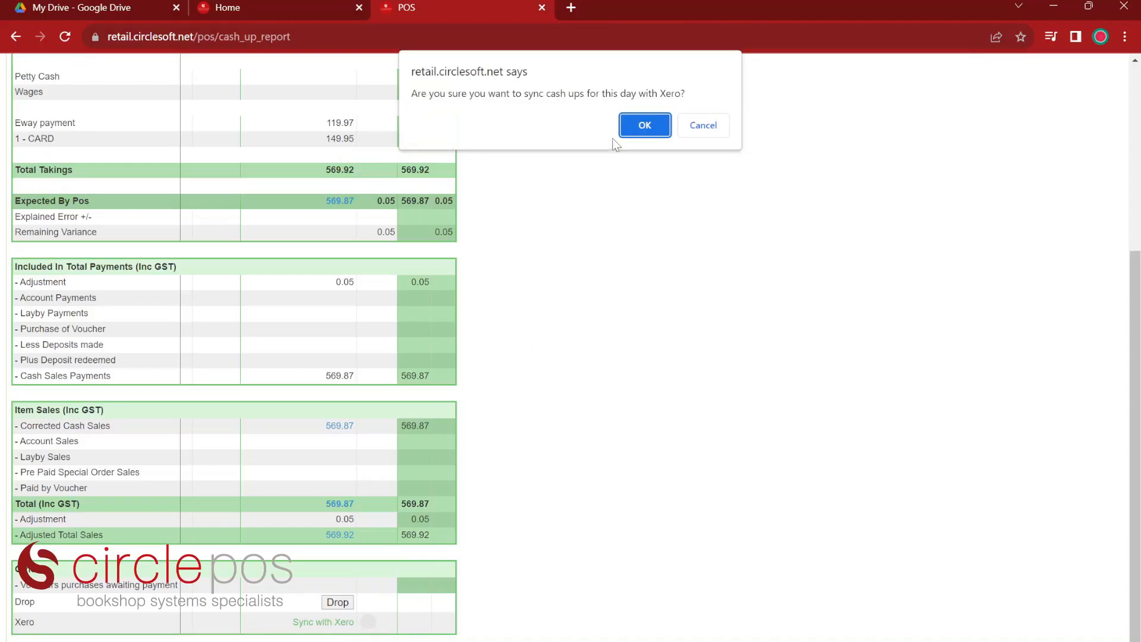
{"action": "left_click", "coordinate": [645, 126]}
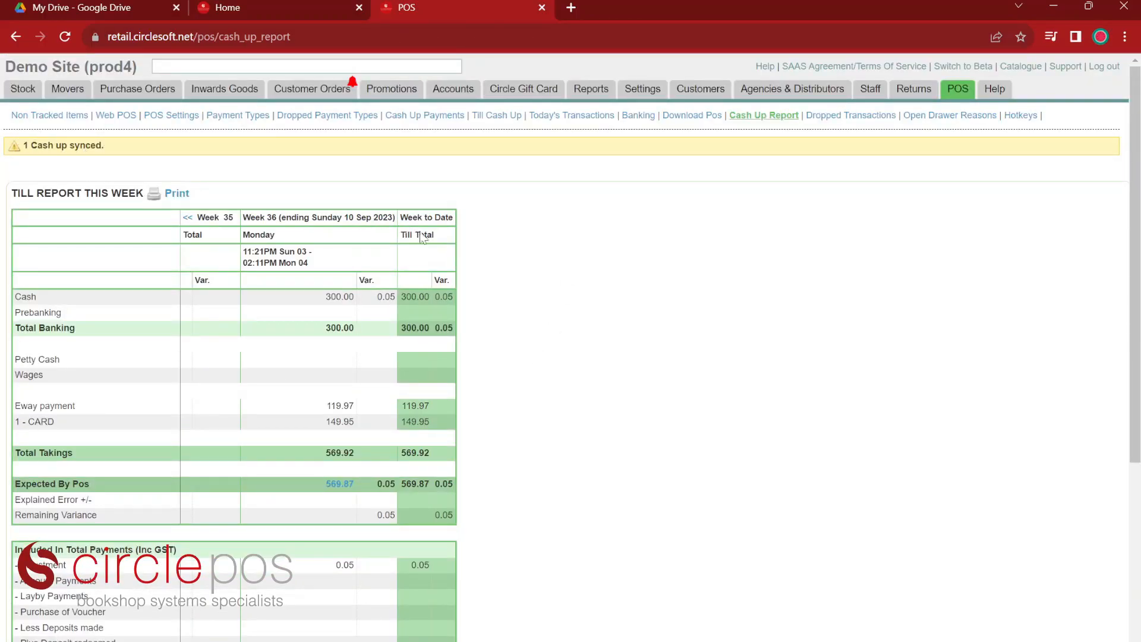
Open the Xero manual journal for the synced 04/09/2023 cash up and post it
{"action": "scroll", "coordinate": [427, 284], "scroll_direction": "down", "scroll_amount": 5}
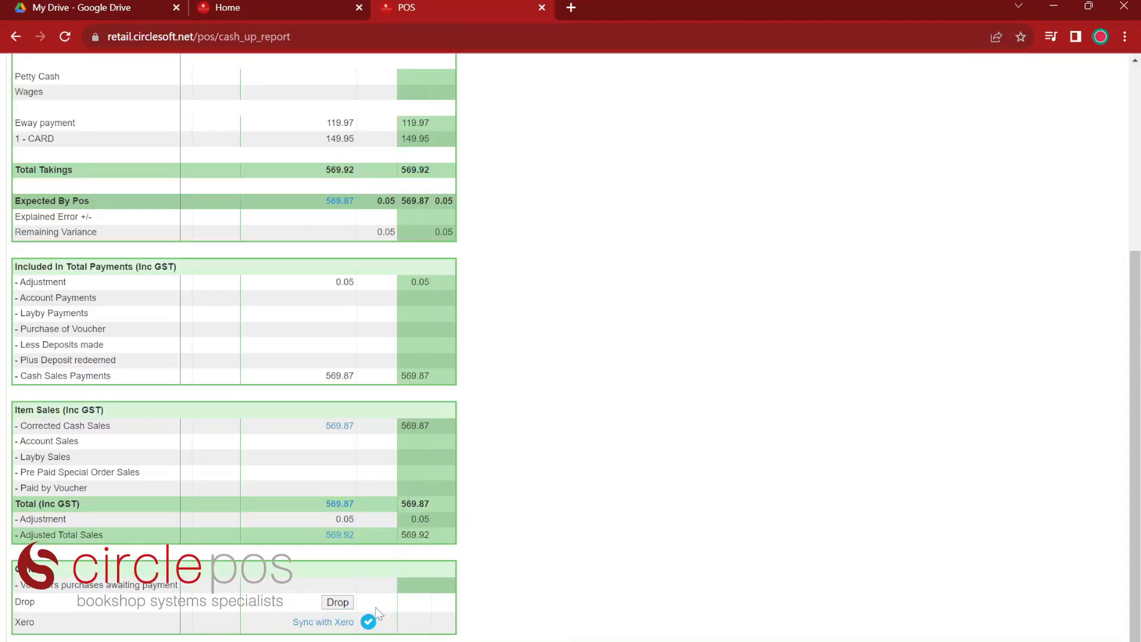
{"action": "mouse_move", "coordinate": [369, 621]}
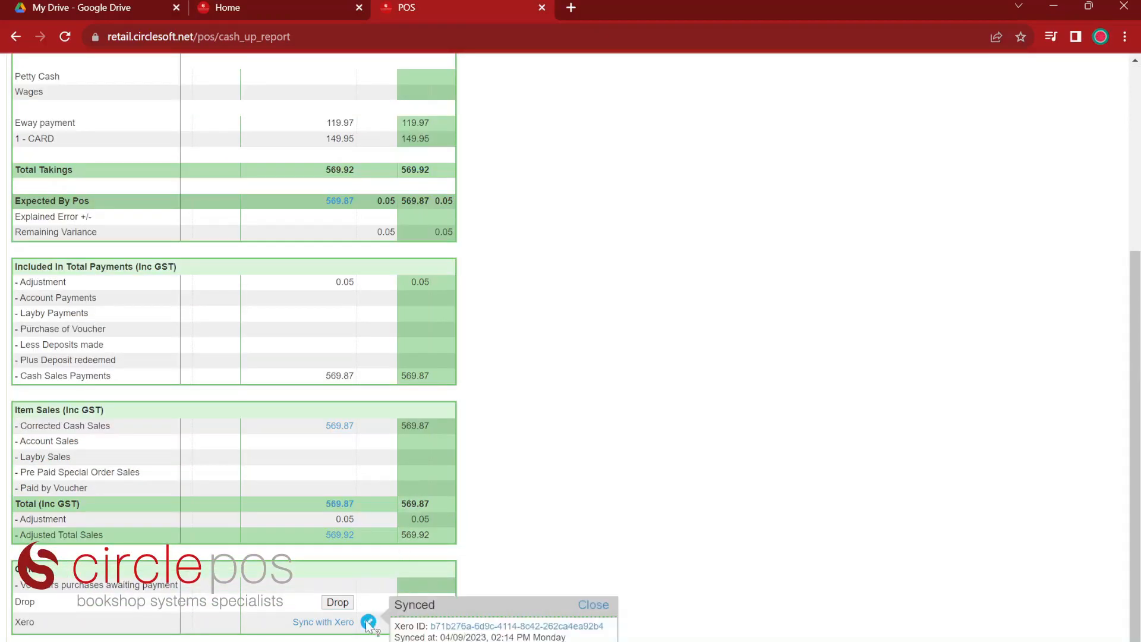
{"action": "left_click", "coordinate": [466, 628]}
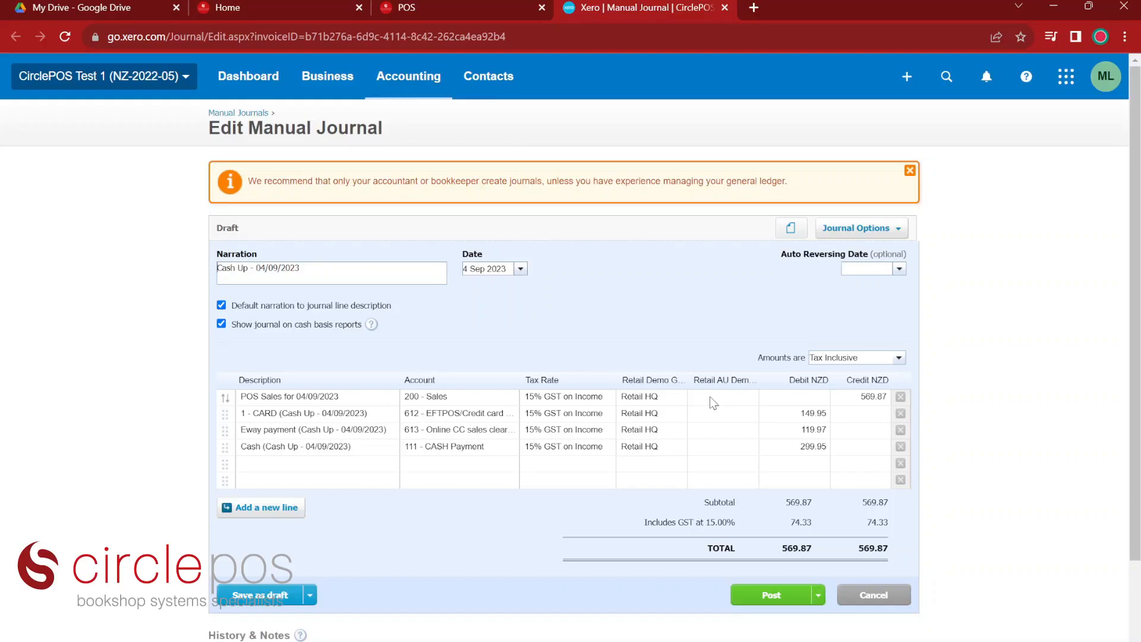
{"action": "left_click", "coordinate": [769, 593]}
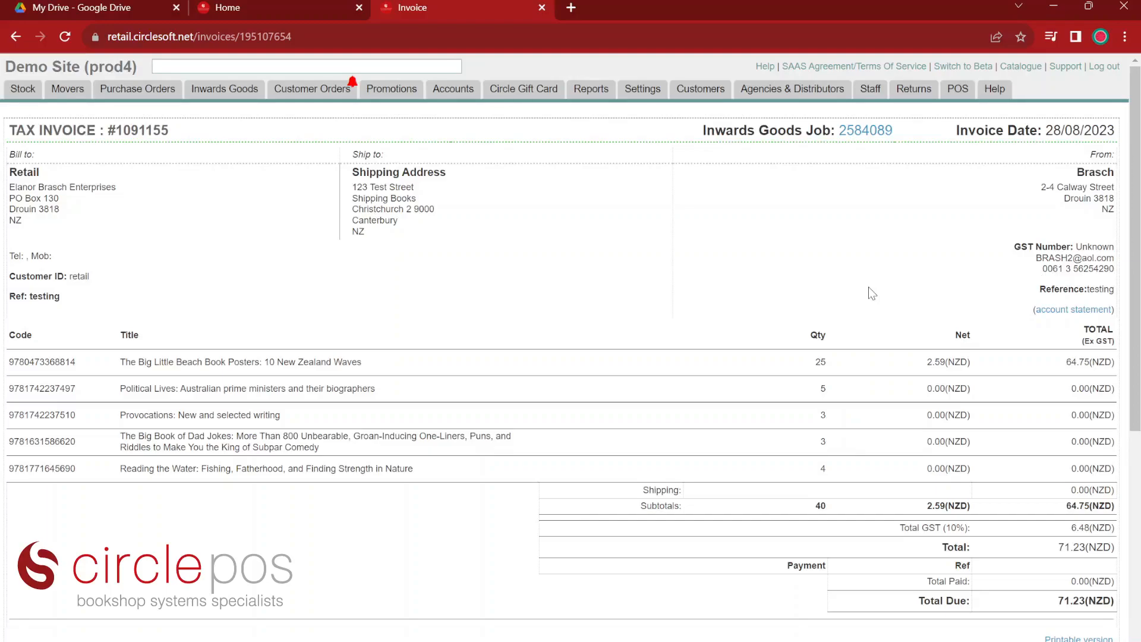
Apply the unallocated 51.48 NZD credit note from November 29, 2022 to the Brasch invoice dated 28/08/2023
{"action": "scroll", "coordinate": [866, 398], "scroll_direction": "down", "scroll_amount": 2}
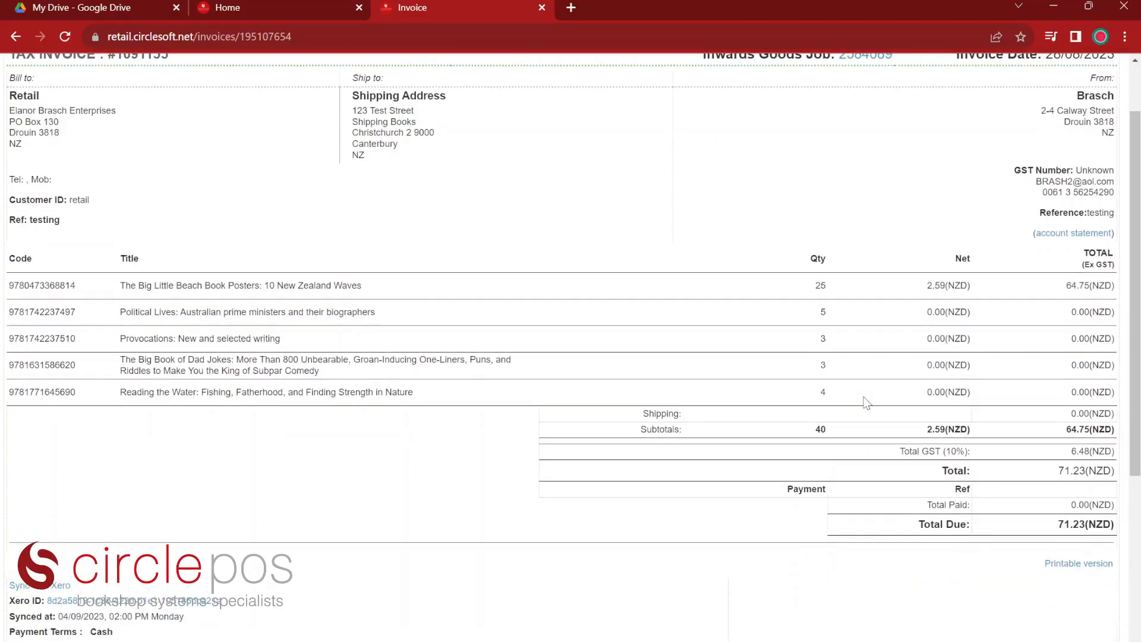
{"action": "scroll", "coordinate": [866, 402], "scroll_direction": "down", "scroll_amount": 4}
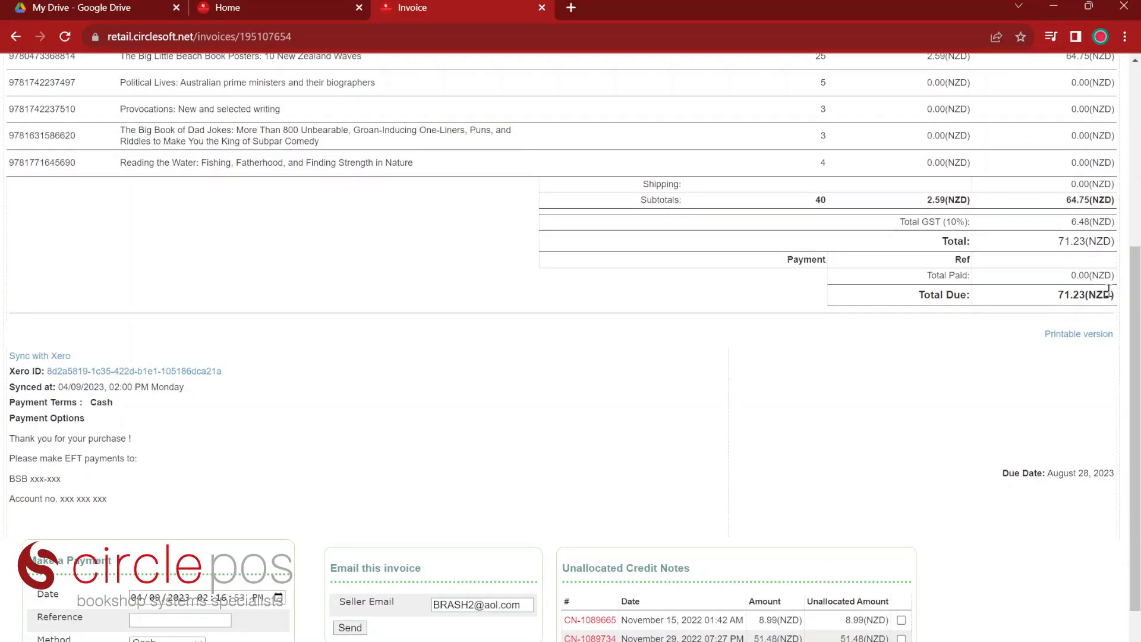
{"action": "scroll", "coordinate": [806, 420], "scroll_direction": "down", "scroll_amount": 1}
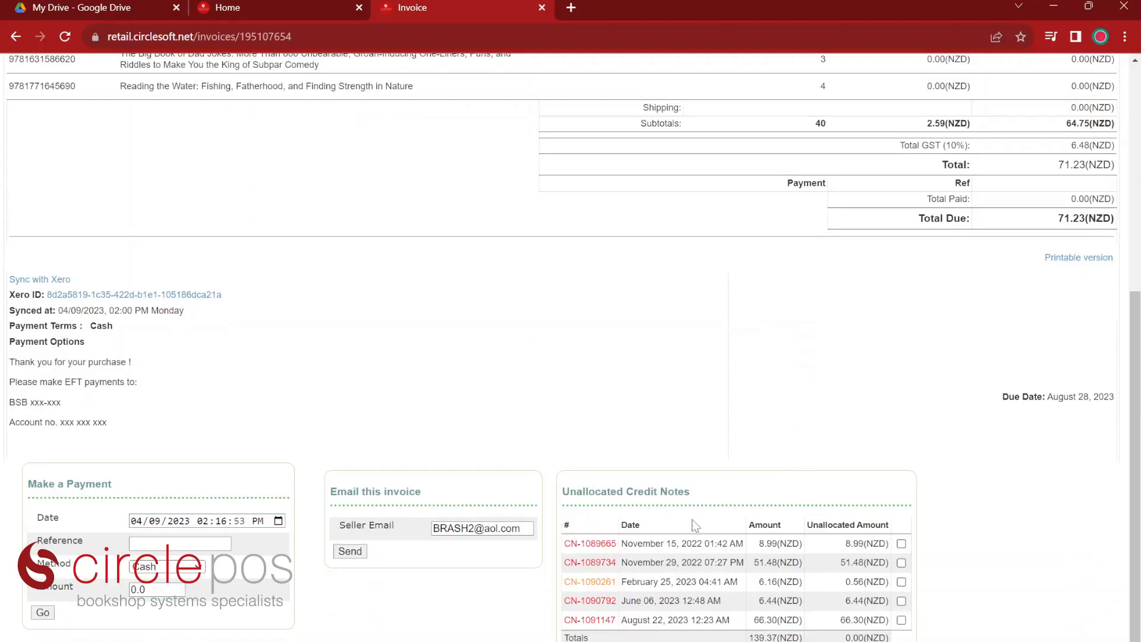
{"action": "left_click", "coordinate": [901, 563]}
{"action": "left_click", "coordinate": [581, 641]}
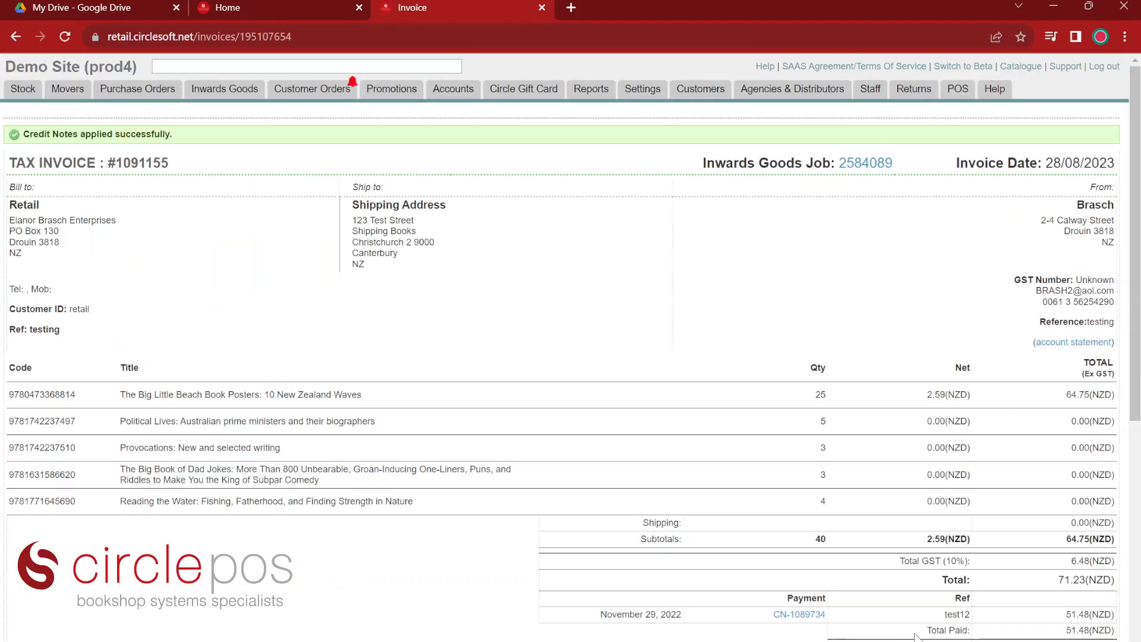
Sync the Brasch invoice with Xero again and open its linked Xero record
{"action": "scroll", "coordinate": [966, 578], "scroll_direction": "down", "scroll_amount": 1}
{"action": "scroll", "coordinate": [966, 578], "scroll_direction": "down", "scroll_amount": 5}
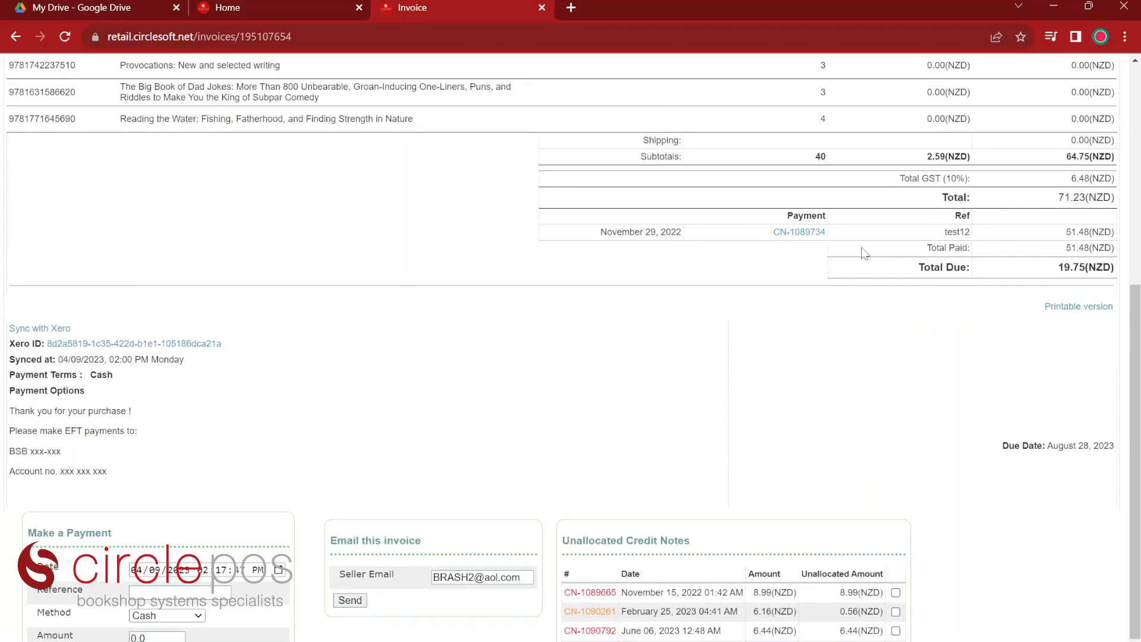
{"action": "left_click", "coordinate": [60, 329]}
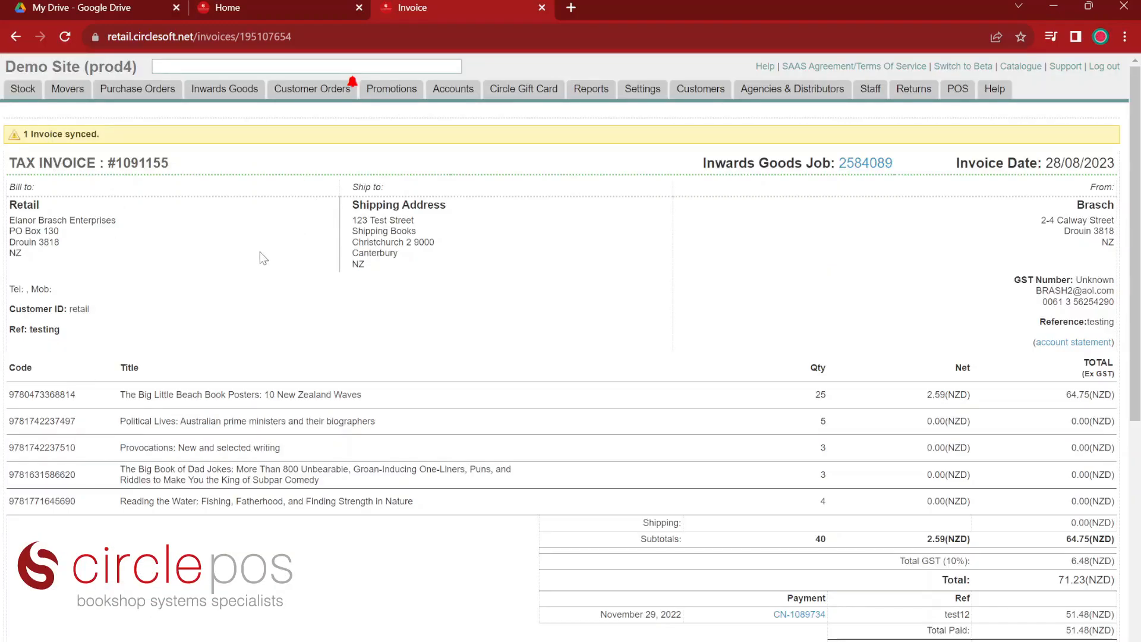
{"action": "scroll", "coordinate": [263, 258], "scroll_direction": "down", "scroll_amount": 5}
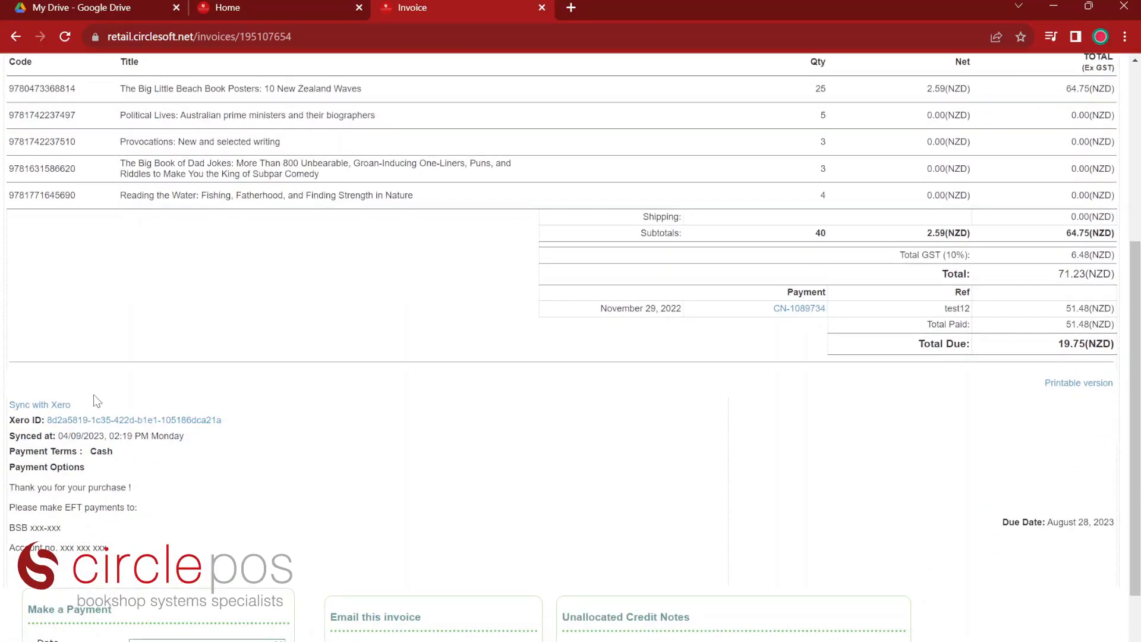
{"action": "left_click", "coordinate": [83, 420]}
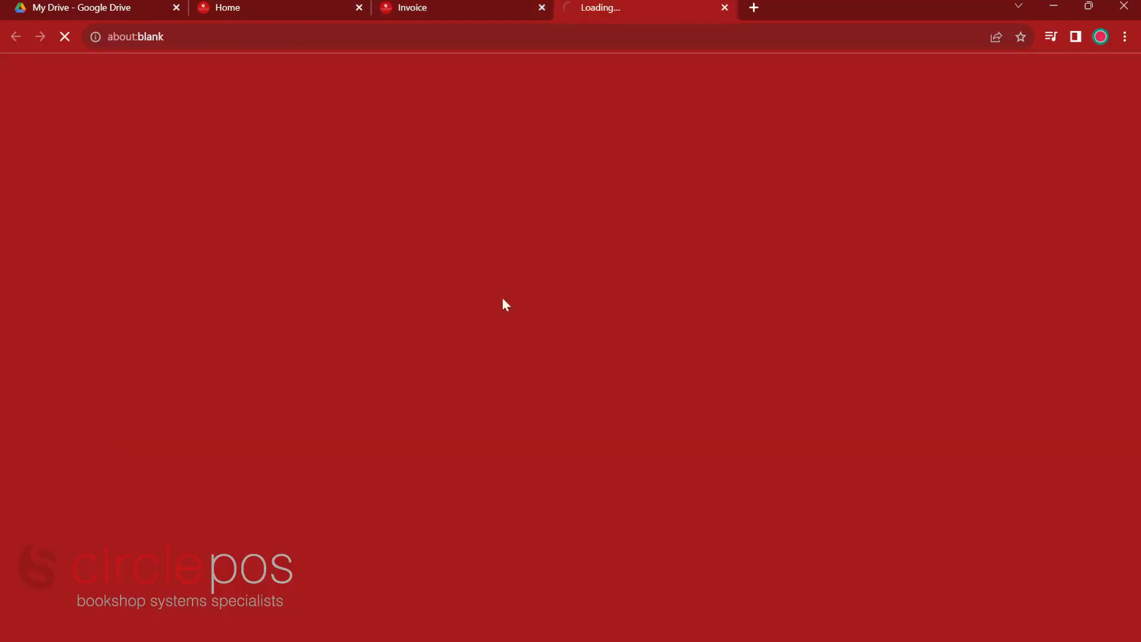